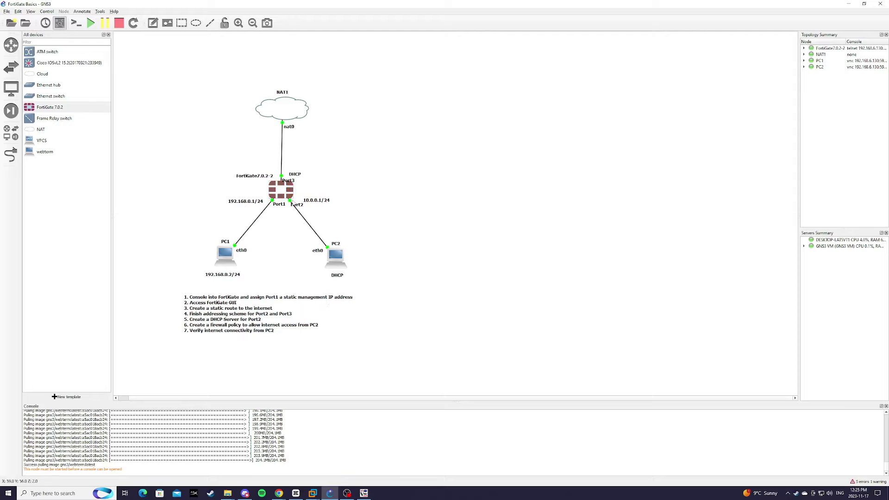
Step: Open the FortiGate console and log in as admin with the empty default password
{"action": "right_click", "coordinate": [284, 186]}
{"action": "left_click", "coordinate": [313, 200]}
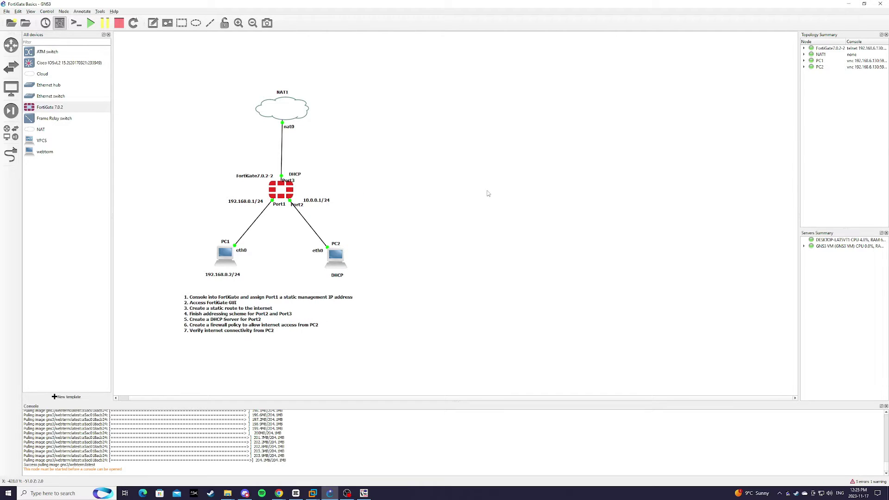
{"action": "left_click_drag", "start_coordinate": [439, 134], "coordinate": [513, 126]}
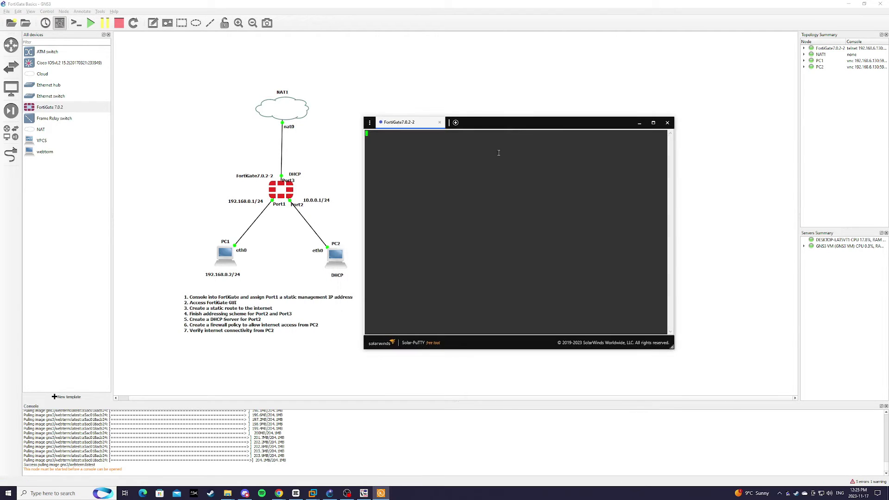
{"action": "key", "text": "Return"}
{"action": "type", "text": "admin"}
{"action": "key", "text": "Return"}
{"action": "key", "text": "Return"}
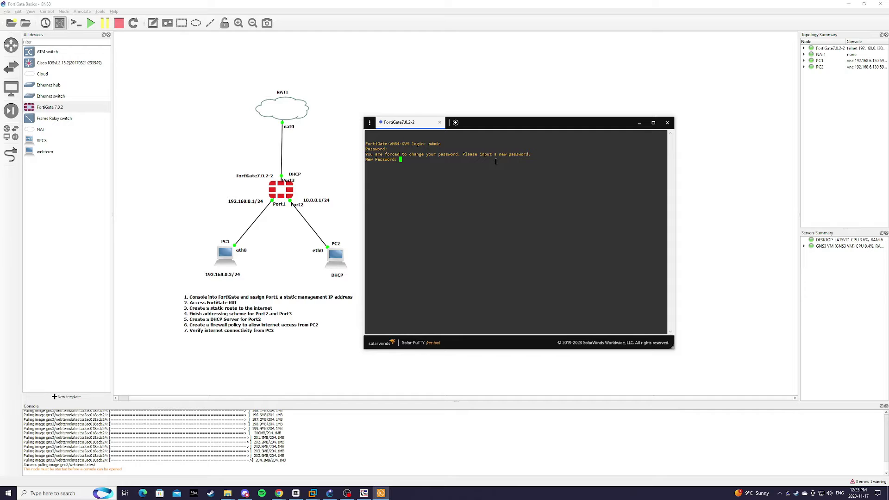
{"action": "key", "text": "Return"}
{"action": "key", "text": "Return"}
Step: Configure port1 as static 192.168.0.1/24 with HTTP, HTTPS and ping access, then end
{"action": "type", "text": "config system interface"}
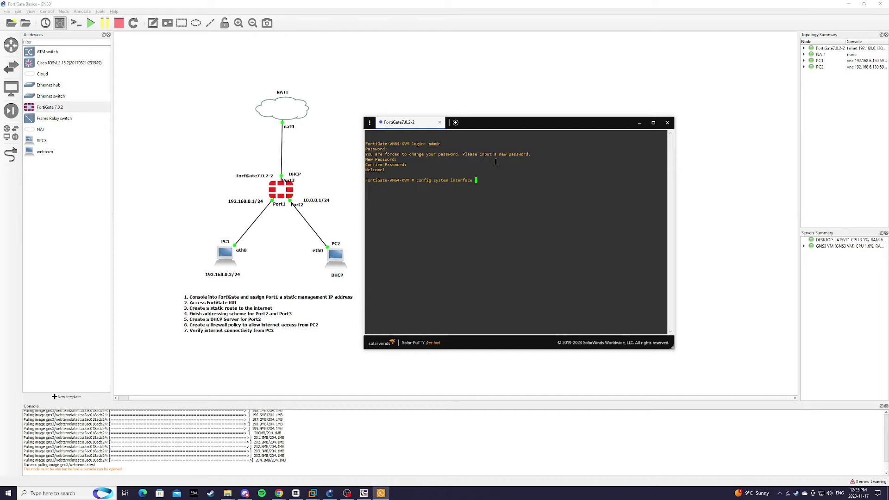
{"action": "key", "text": "Return"}
{"action": "type", "text": "editpor"}
{"action": "key", "text": "BackSpace"}
{"action": "type", "text": "(port1) # "}
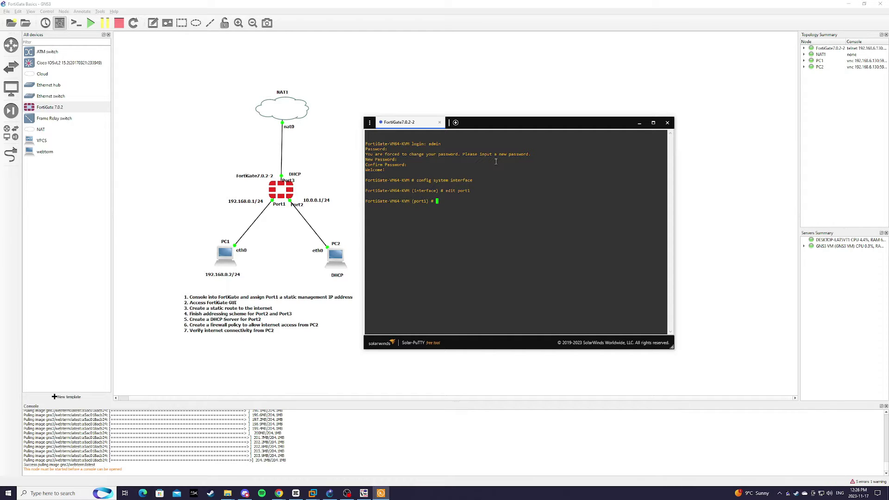
{"action": "type", "text": "set mode static"}
{"action": "key", "text": "Return"}
{"action": "type", "text": "set ip 192.168.0.1/24"}
{"action": "key", "text": "Return"}
{"action": "type", "text": "set allowaccess http"}
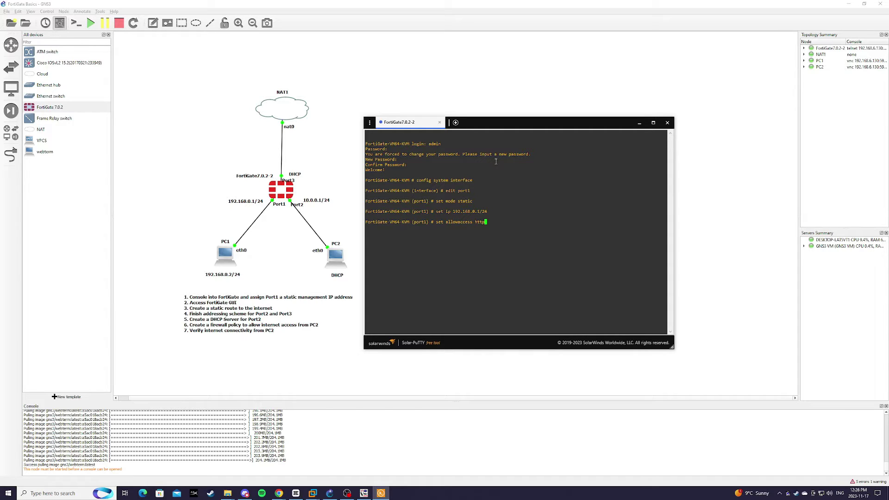
{"action": "type", "text": " https ping"}
{"action": "key", "text": "Return"}
{"action": "type", "text": "end"}
{"action": "key", "text": "Return"}
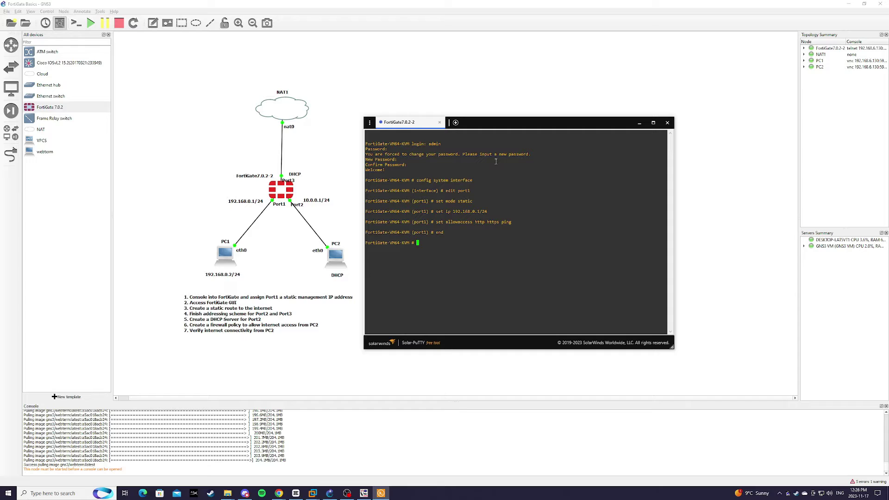
{"action": "right_click", "coordinate": [227, 261]}
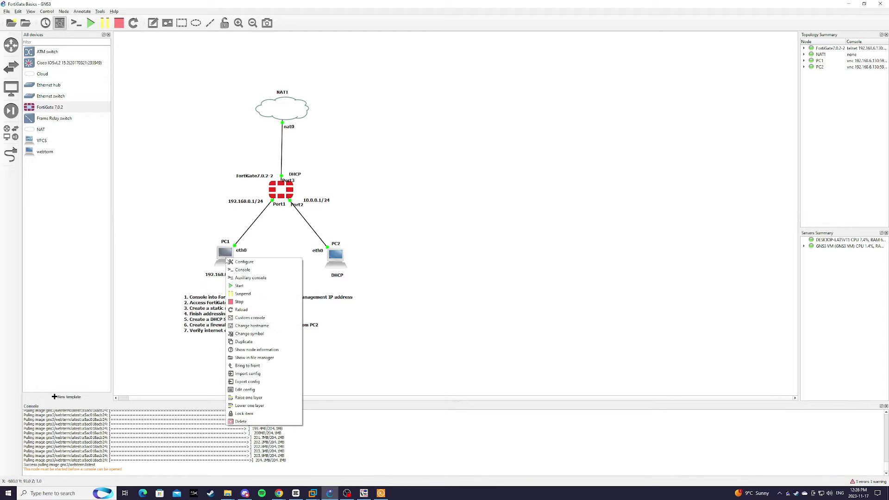
{"action": "left_click", "coordinate": [255, 263]}
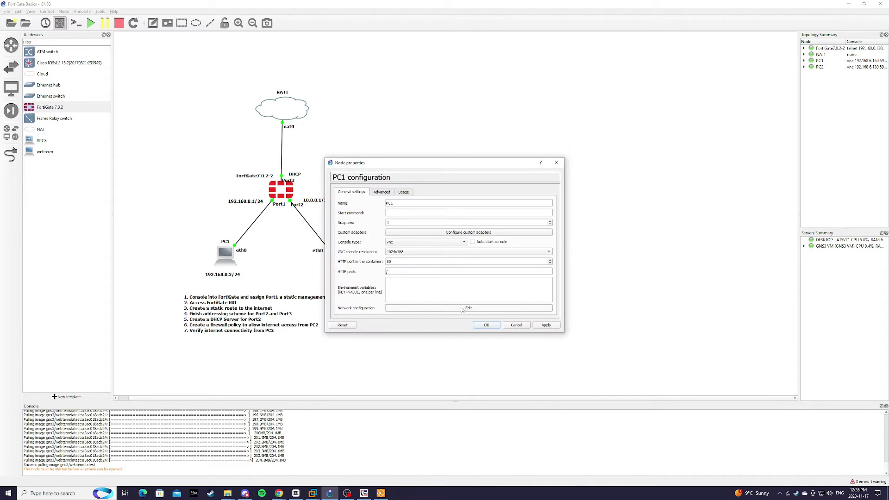
{"action": "left_click", "coordinate": [462, 309]}
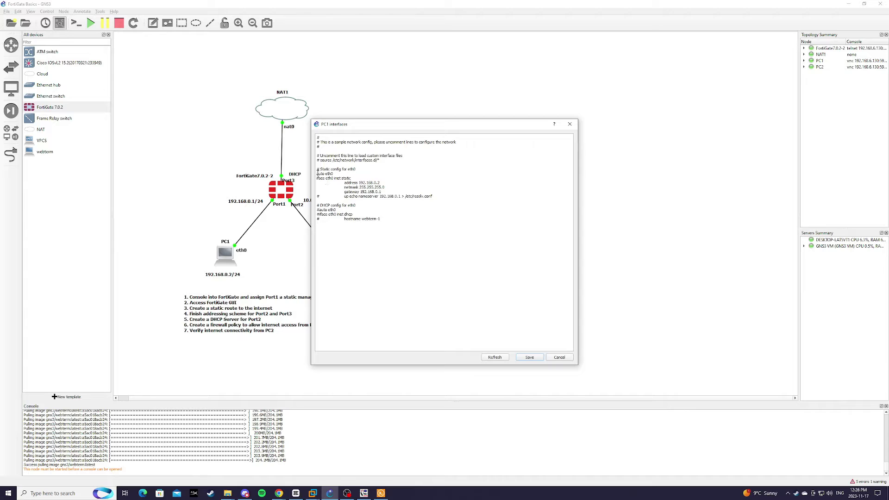
{"action": "left_click_drag", "start_coordinate": [317, 173], "coordinate": [436, 198]}
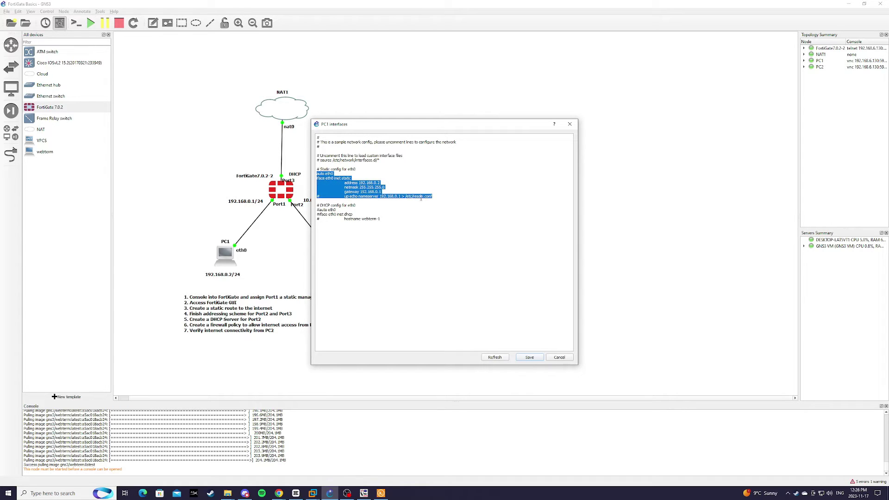
{"action": "left_click", "coordinate": [361, 182]}
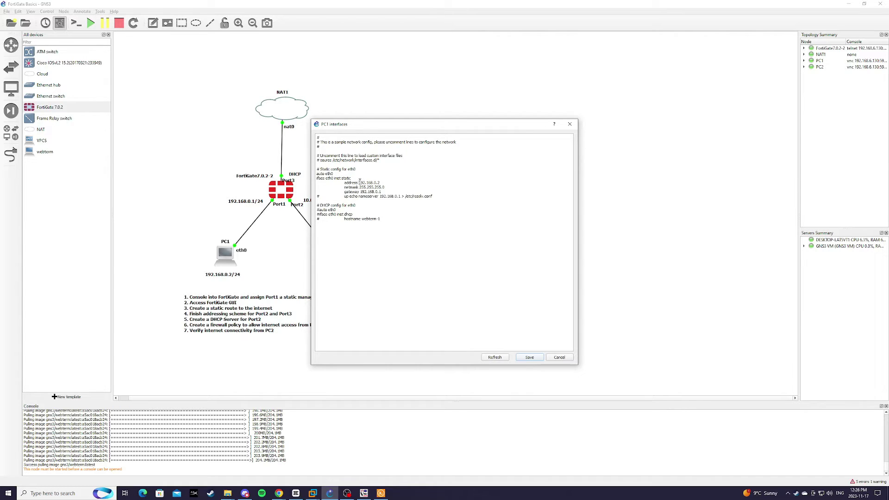
{"action": "left_click_drag", "start_coordinate": [359, 183], "coordinate": [386, 184]}
{"action": "left_click_drag", "start_coordinate": [360, 191], "coordinate": [380, 192]}
{"action": "left_click", "coordinate": [529, 358]}
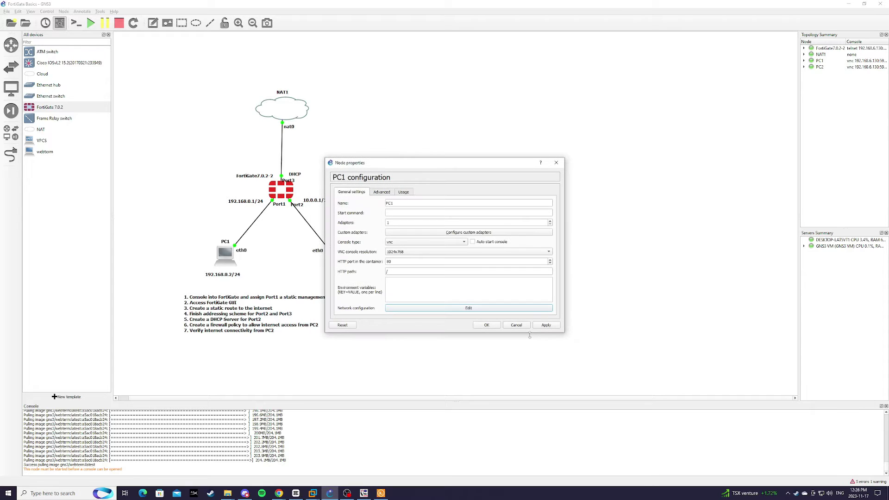
{"action": "left_click", "coordinate": [496, 325]}
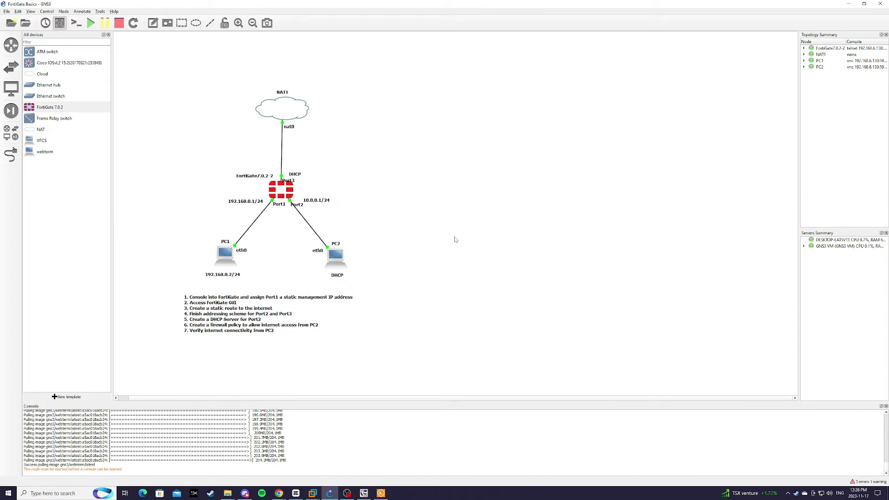
Step: Open PC1's console, reopening it after dismissing the closed-connection error
{"action": "right_click", "coordinate": [222, 255]}
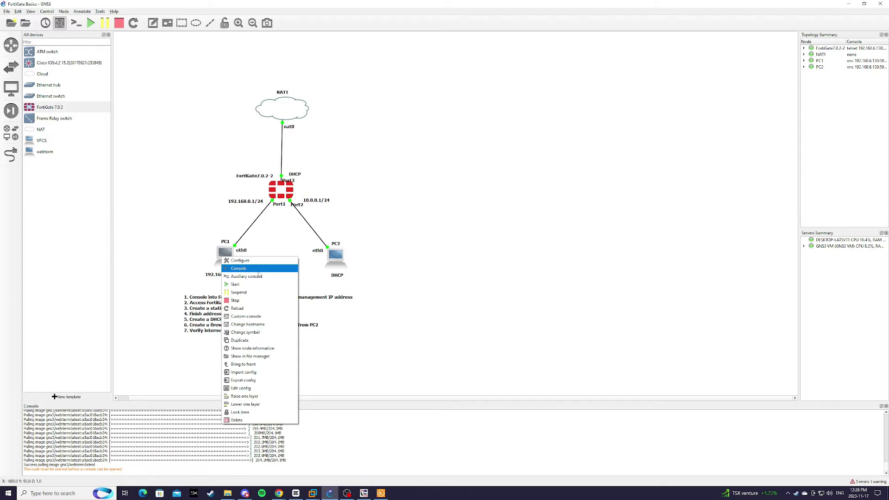
{"action": "left_click", "coordinate": [263, 272]}
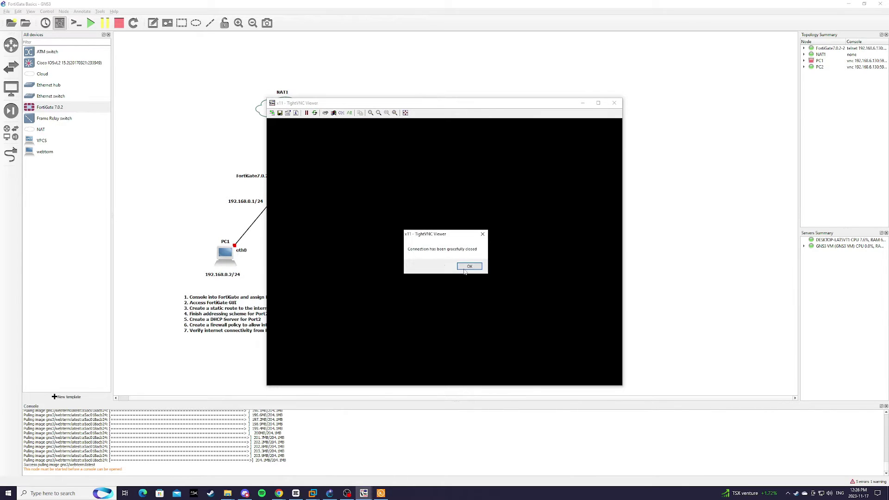
{"action": "left_click", "coordinate": [465, 267]}
{"action": "right_click", "coordinate": [227, 264]}
{"action": "left_click", "coordinate": [259, 281]}
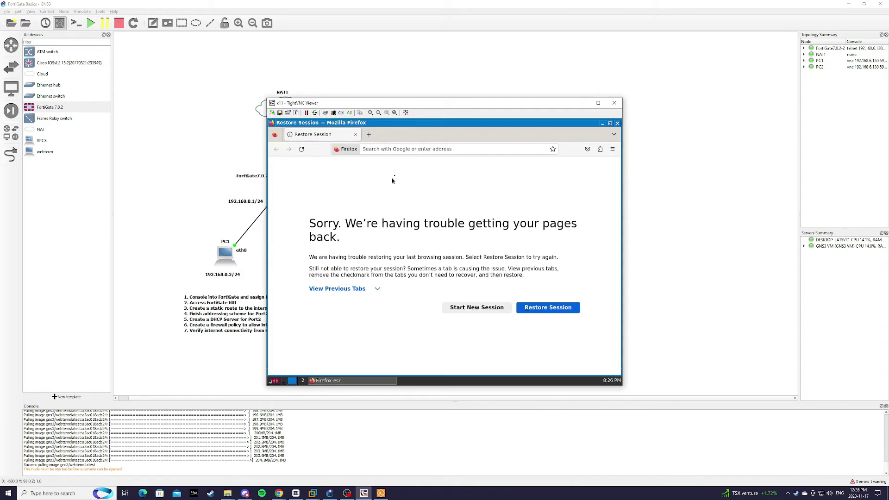
{"action": "left_click_drag", "start_coordinate": [440, 101], "coordinate": [534, 86]}
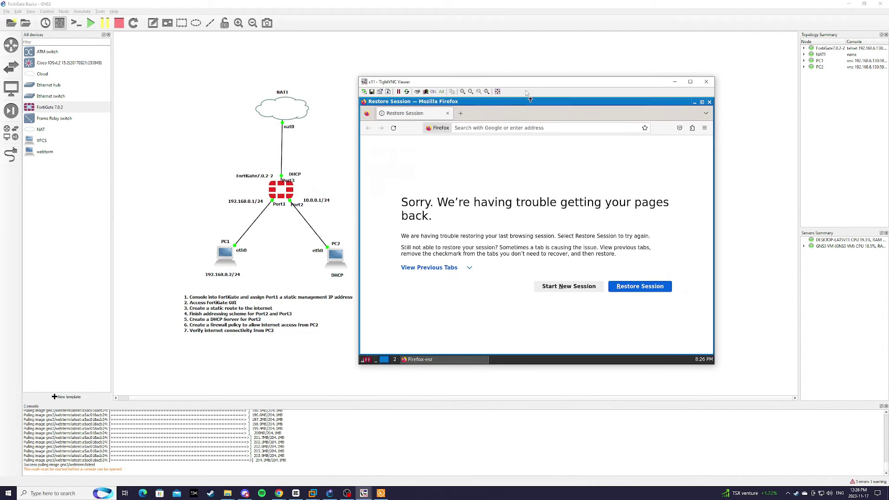
{"action": "left_click", "coordinate": [461, 115]}
{"action": "left_click", "coordinate": [447, 113]}
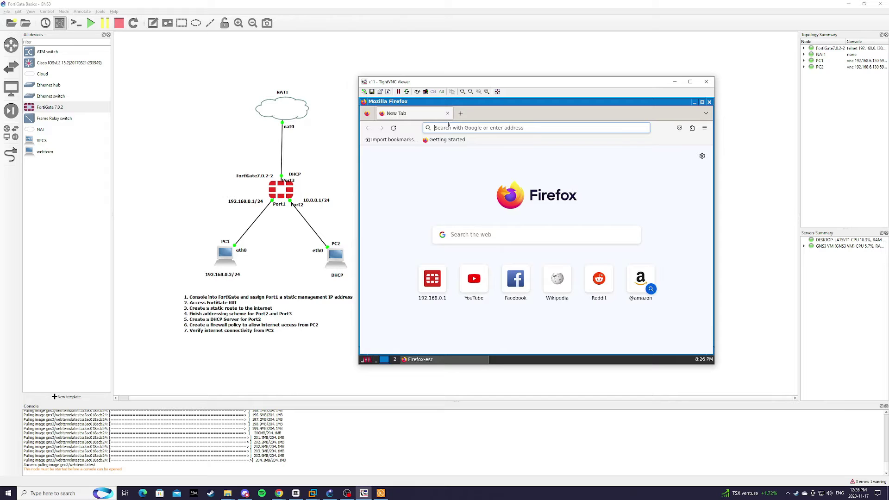
{"action": "type", "text": "http"}
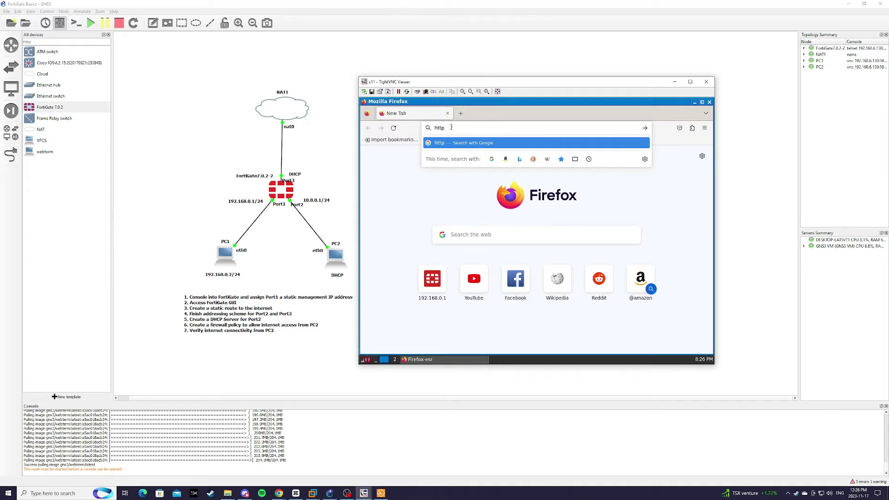
{"action": "type", "text": "://192.168."}
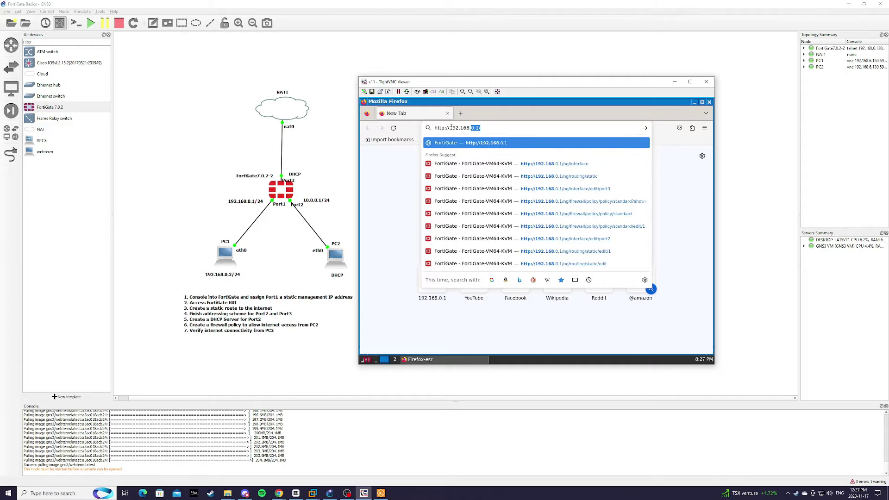
{"action": "type", "text": "0.1"}
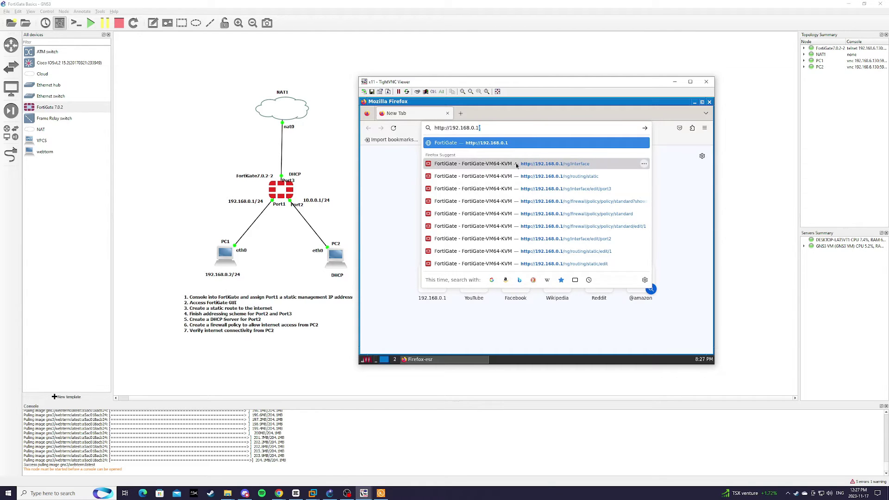
{"action": "key", "text": "Return"}
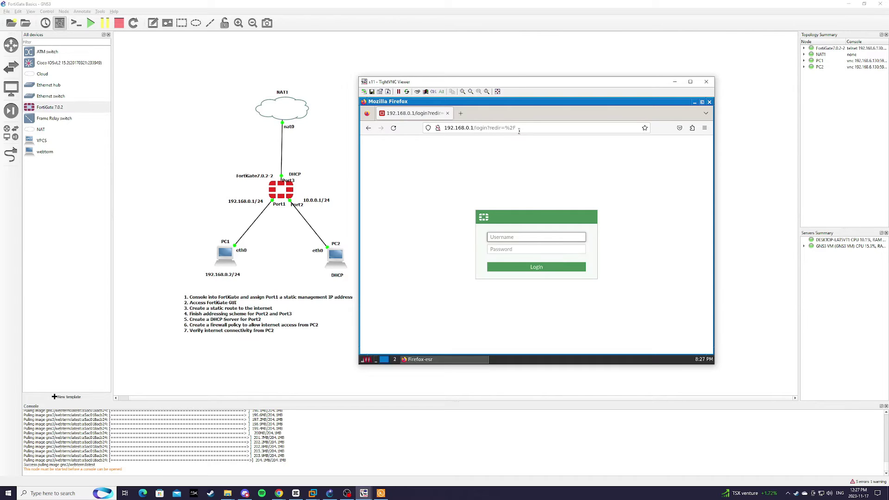
Step: Log in as admin and dismiss the save-login, setup and FortiOS 7.0.0 overview prompts
{"action": "type", "text": "acm"}
{"action": "type", "text": "in"}
{"action": "key", "text": "Tab"}
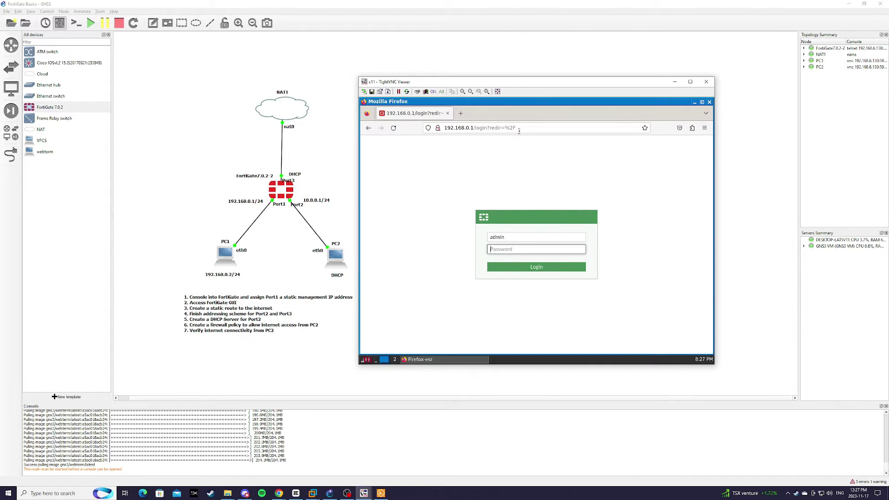
{"action": "type", "text": "************"}
{"action": "key", "text": "Return"}
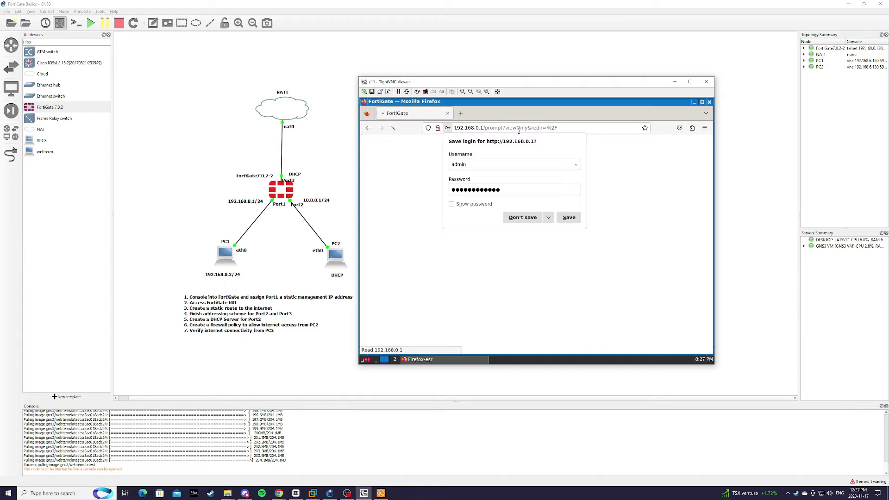
{"action": "left_click", "coordinate": [525, 219]}
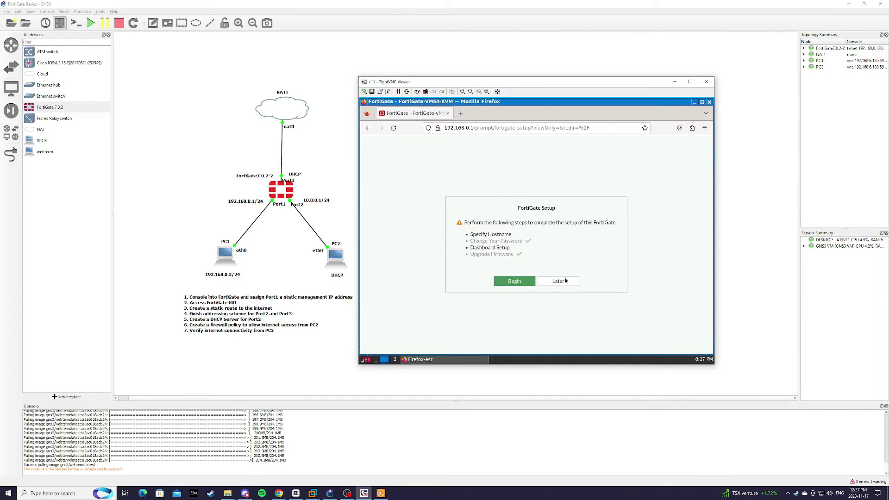
{"action": "left_click", "coordinate": [565, 281]}
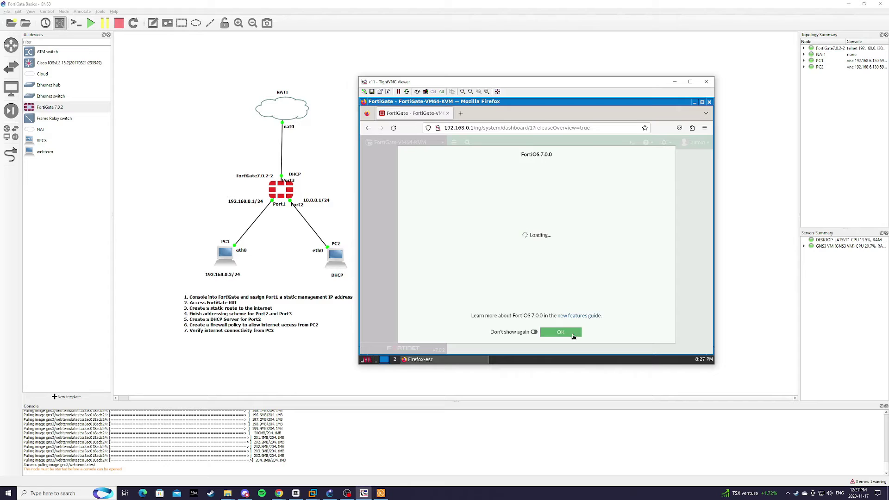
{"action": "left_click", "coordinate": [573, 333]}
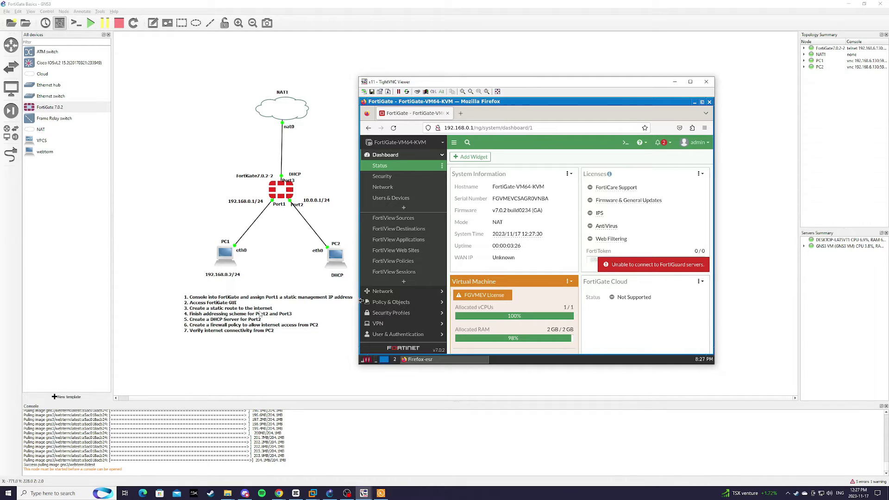
Step: Create static route 0.0.0.0/0.0.0.0 via port3, then show Network > Interfaces
{"action": "left_click", "coordinate": [397, 291]}
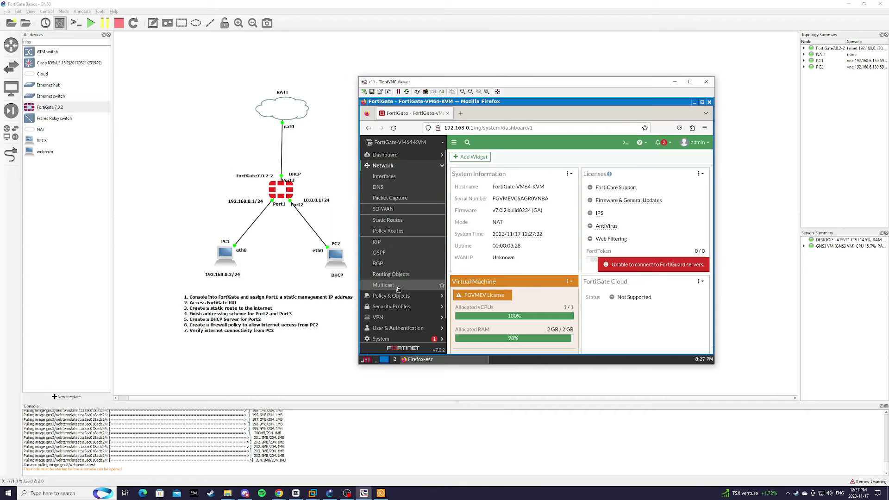
{"action": "left_click", "coordinate": [400, 223]}
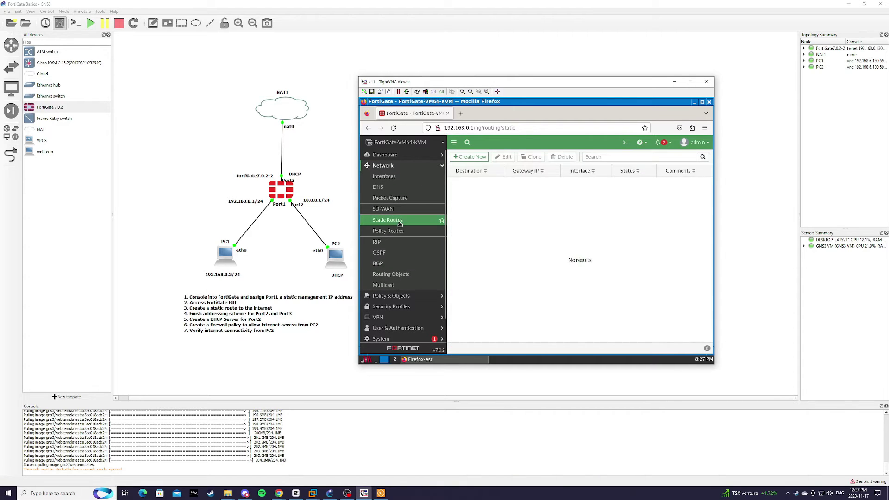
{"action": "left_click", "coordinate": [473, 158]}
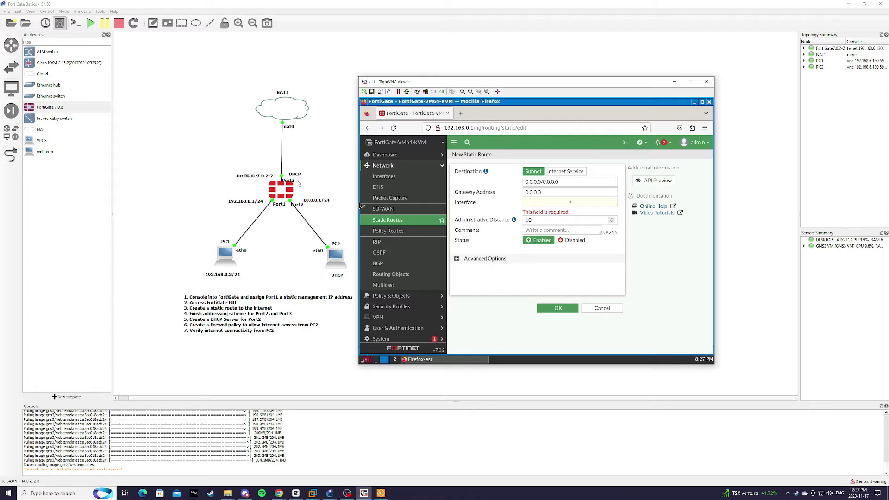
{"action": "left_click", "coordinate": [557, 204]}
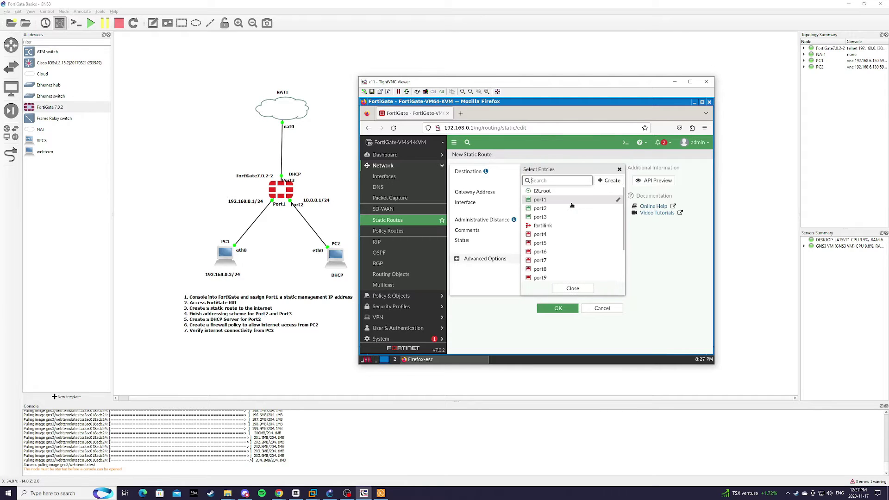
{"action": "left_click", "coordinate": [552, 217]}
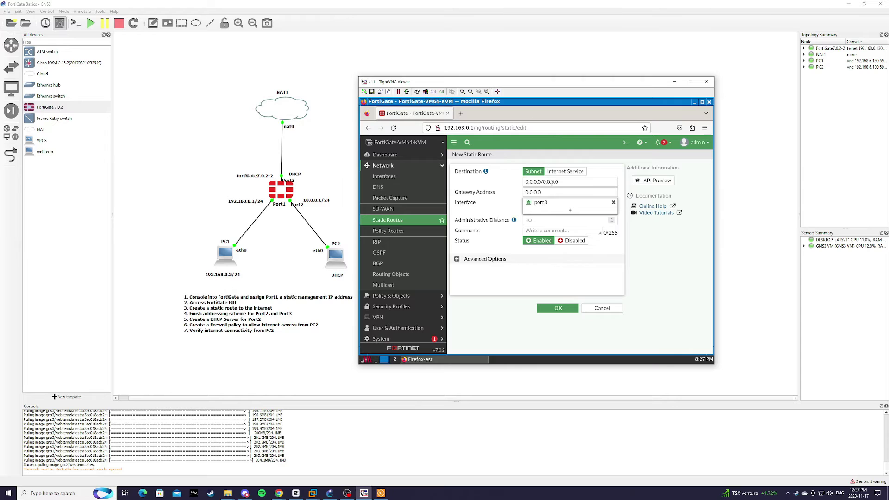
{"action": "double_click", "coordinate": [535, 181]}
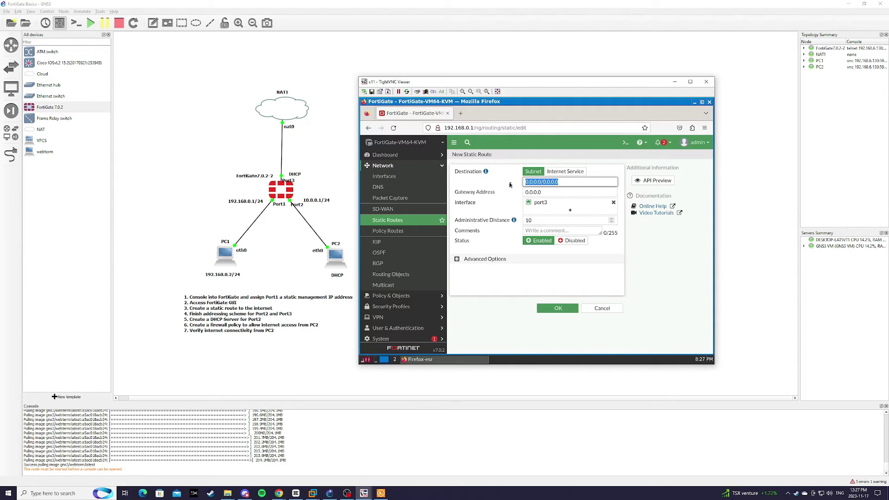
{"action": "left_click", "coordinate": [564, 309]}
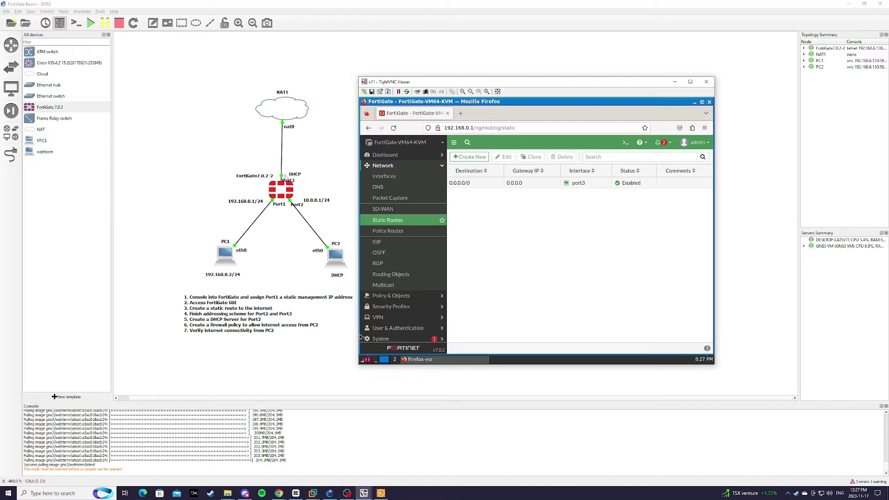
{"action": "left_click", "coordinate": [390, 179]}
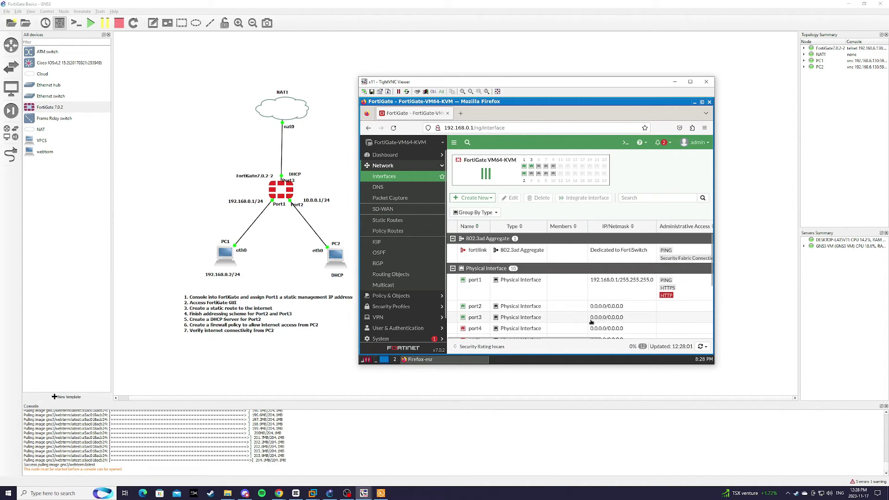
Step: Set port2's IP/Netmask to 10.0.0.1/24 and its alias to LAN
{"action": "scroll", "coordinate": [588, 323], "scroll_direction": "down", "scroll_amount": 2}
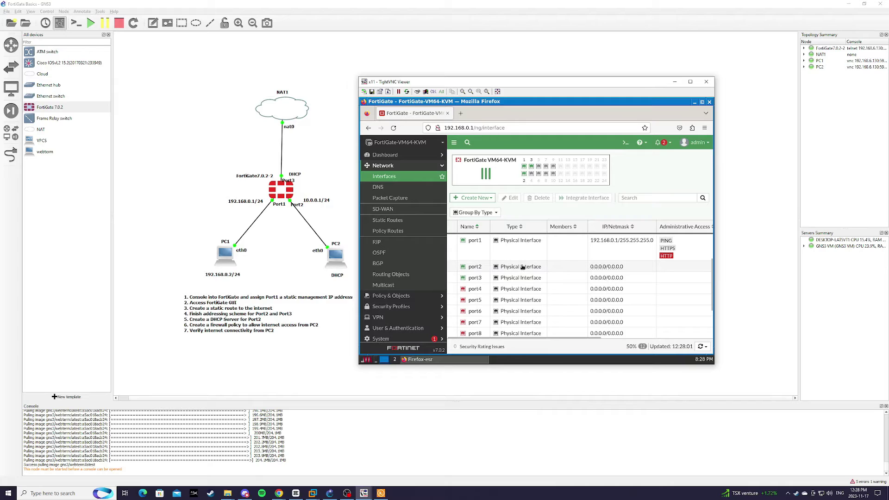
{"action": "double_click", "coordinate": [522, 267]}
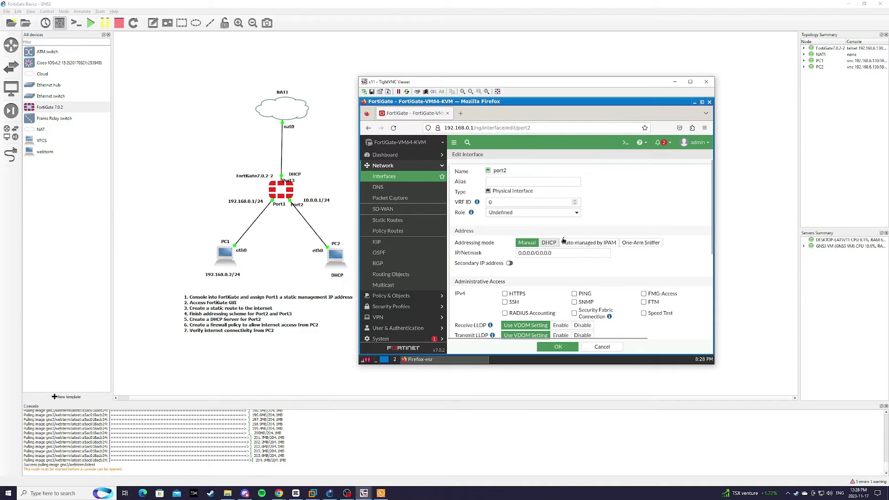
{"action": "left_click", "coordinate": [563, 254]}
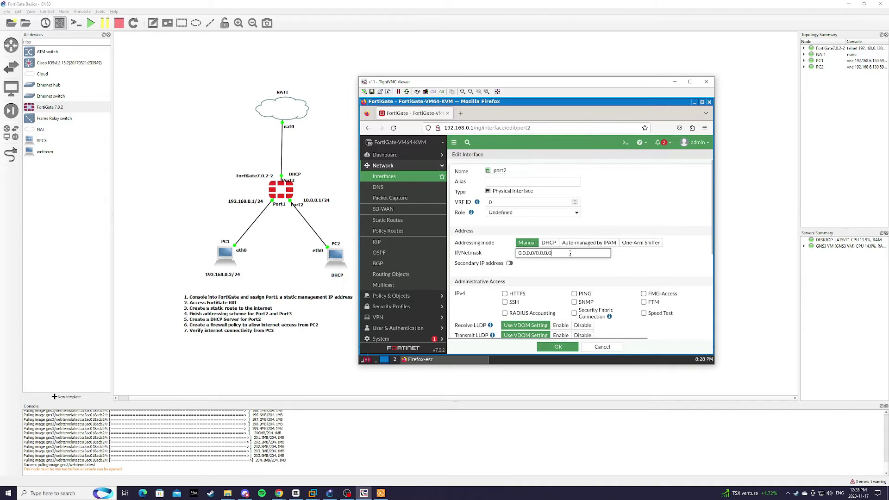
{"action": "left_click_drag", "start_coordinate": [552, 254], "coordinate": [517, 253]}
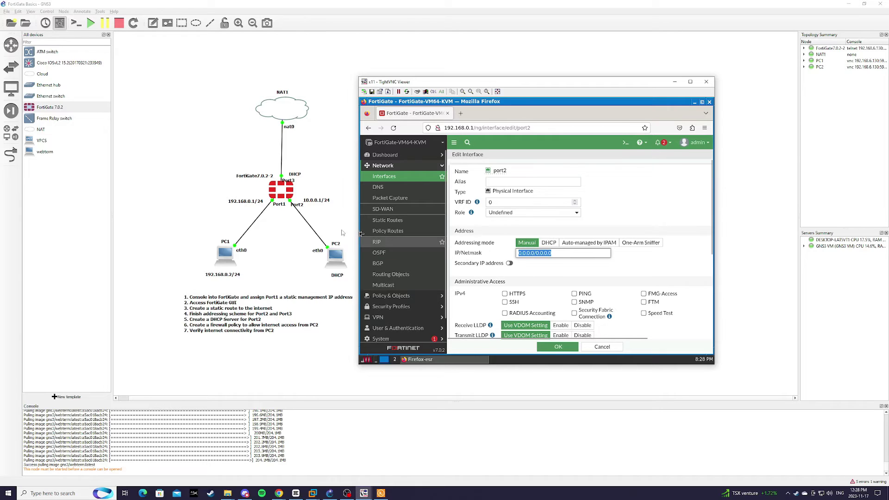
{"action": "type", "text": "10.0."}
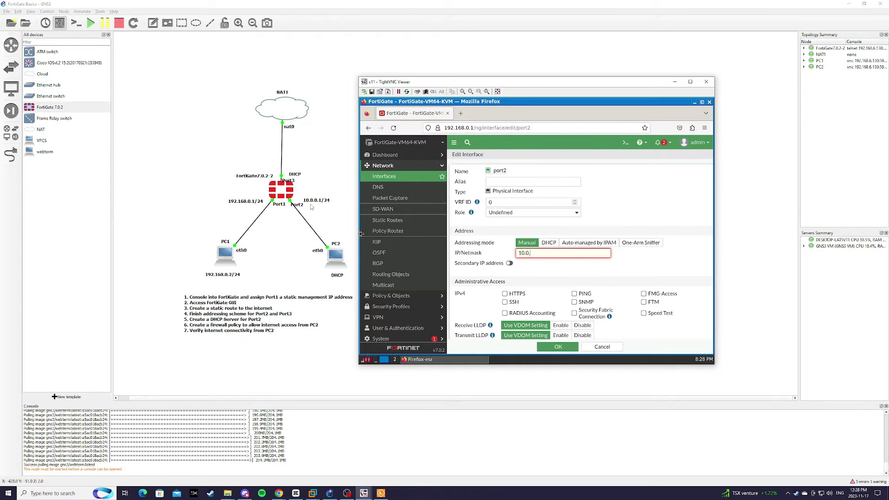
{"action": "type", "text": "0.1/24"}
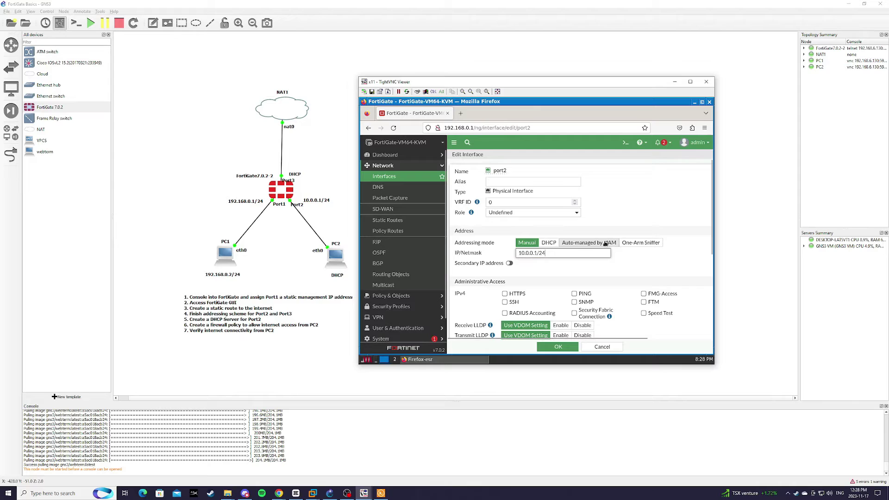
{"action": "left_click", "coordinate": [493, 183]}
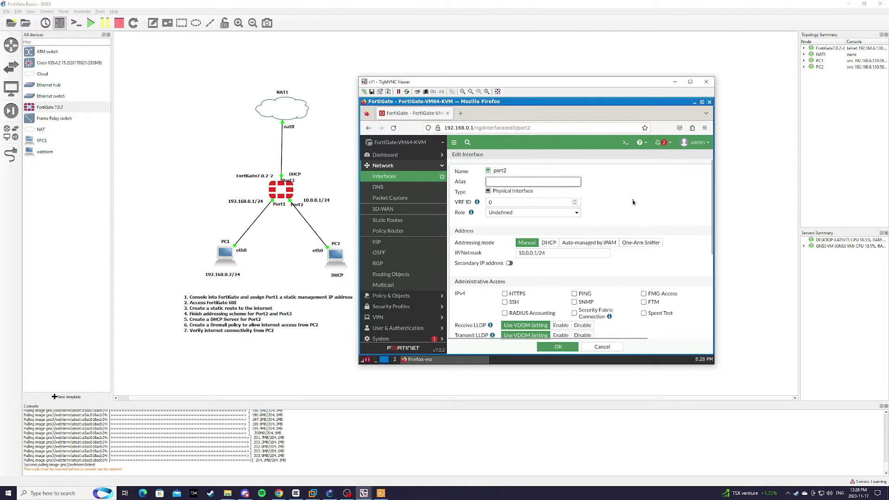
{"action": "type", "text": "LAN"}
Step: Tick HTTPS, PING and SSH administrative access on port2
{"action": "scroll", "coordinate": [573, 273], "scroll_direction": "down", "scroll_amount": 2}
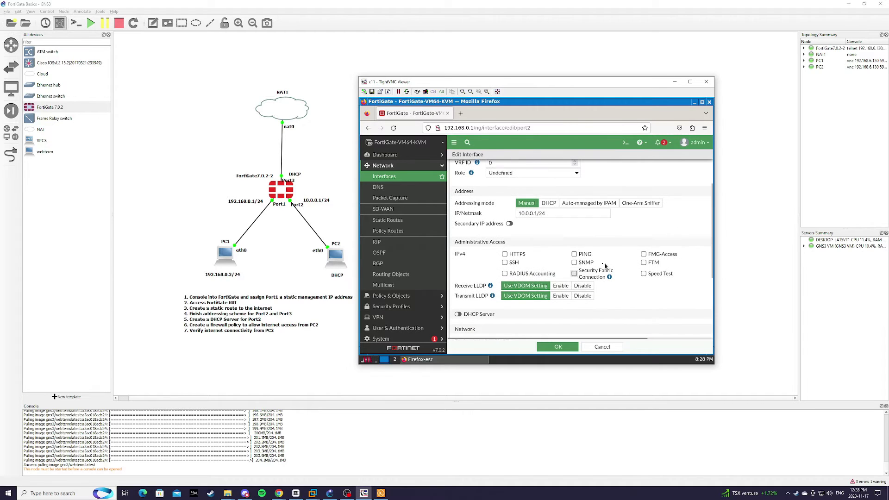
{"action": "left_click", "coordinate": [504, 254]}
{"action": "left_click", "coordinate": [574, 254]}
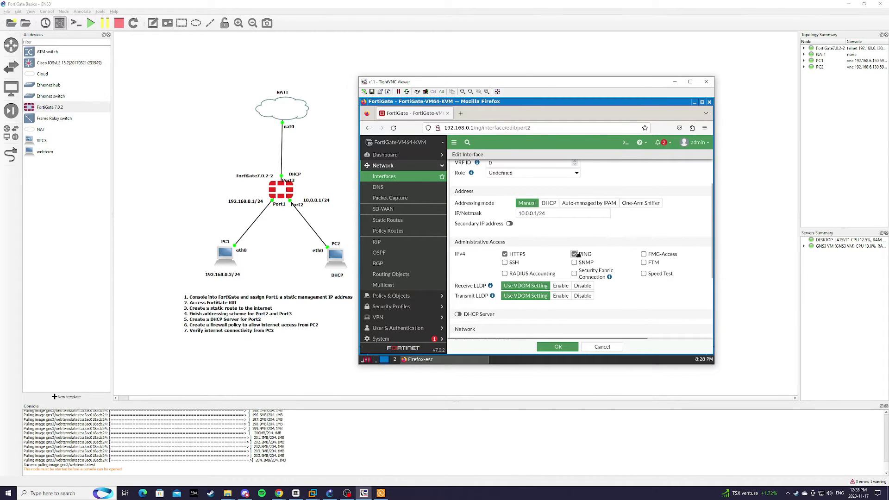
{"action": "left_click", "coordinate": [505, 262]}
{"action": "scroll", "coordinate": [665, 291], "scroll_direction": "down", "scroll_amount": 4}
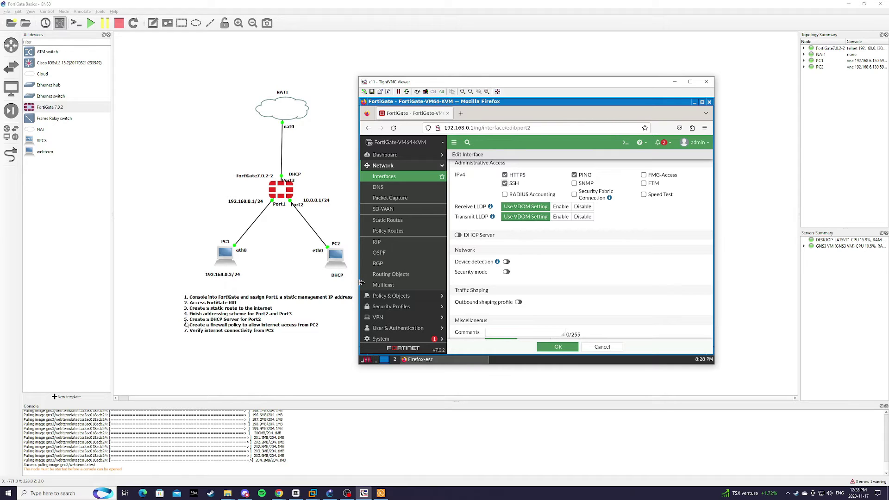
Step: Turn on port2's DHCP server with address range 10.0.0.10-10.0.0.50
{"action": "left_click", "coordinate": [458, 236]}
{"action": "scroll", "coordinate": [524, 217], "scroll_direction": "down", "scroll_amount": 2}
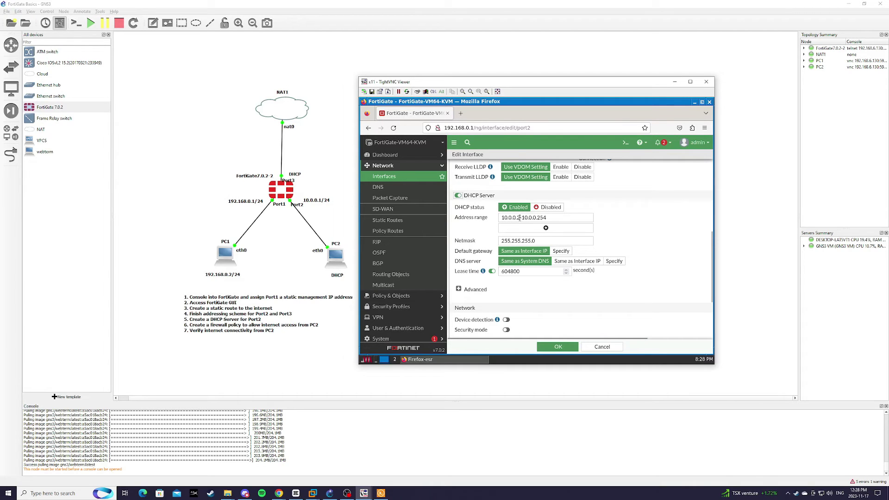
{"action": "left_click", "coordinate": [519, 217]}
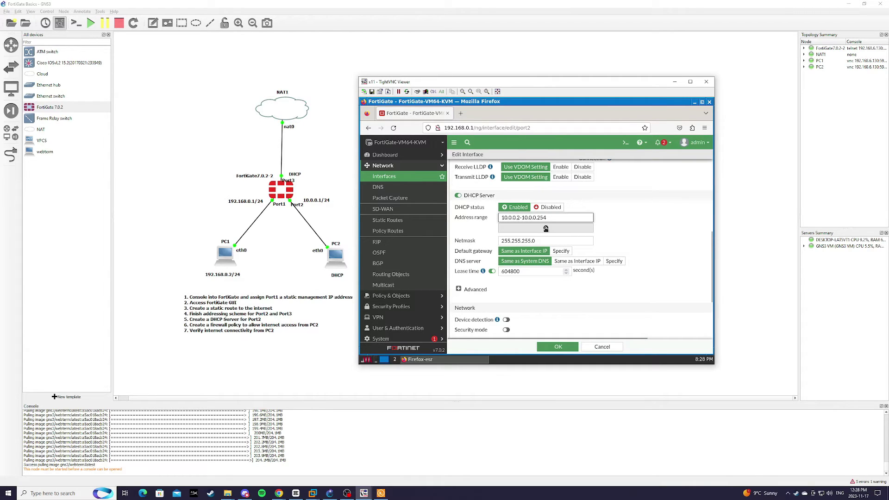
{"action": "key", "text": "BackSpace"}
{"action": "type", "text": "10"}
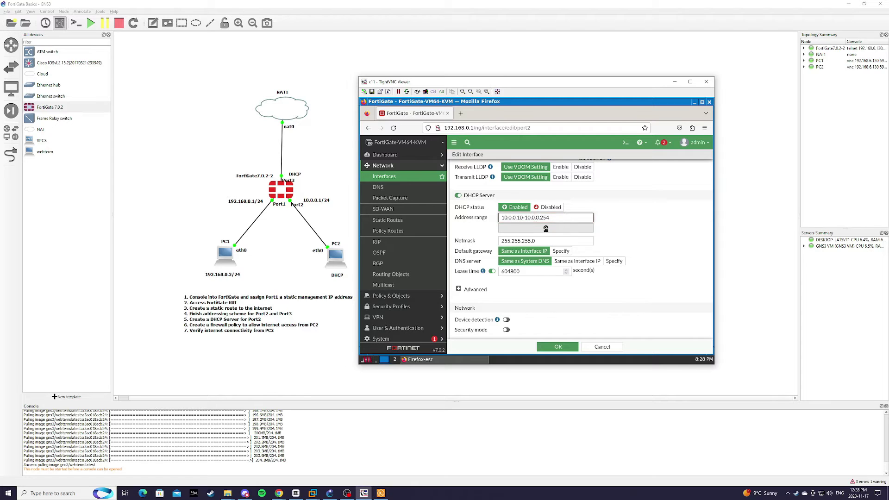
{"action": "key", "text": "BackSpace"}
{"action": "key", "text": "BackSpace"}
{"action": "type", "text": "50"}
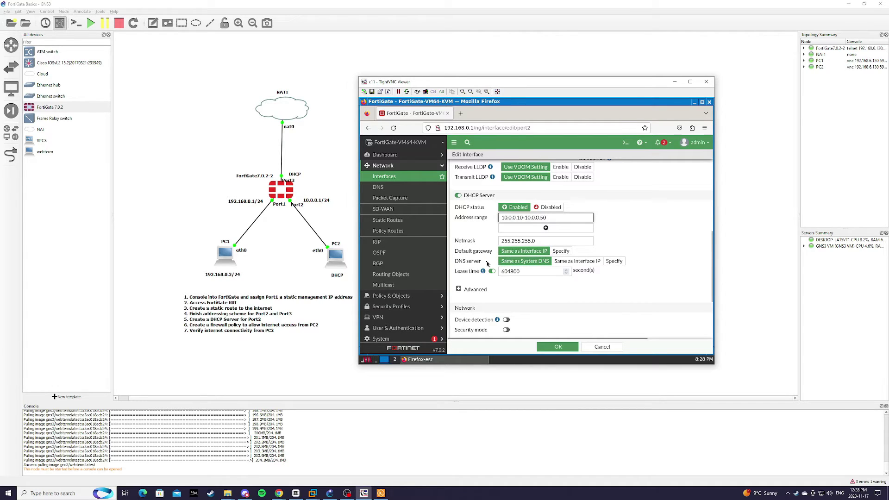
{"action": "left_click", "coordinate": [613, 262]}
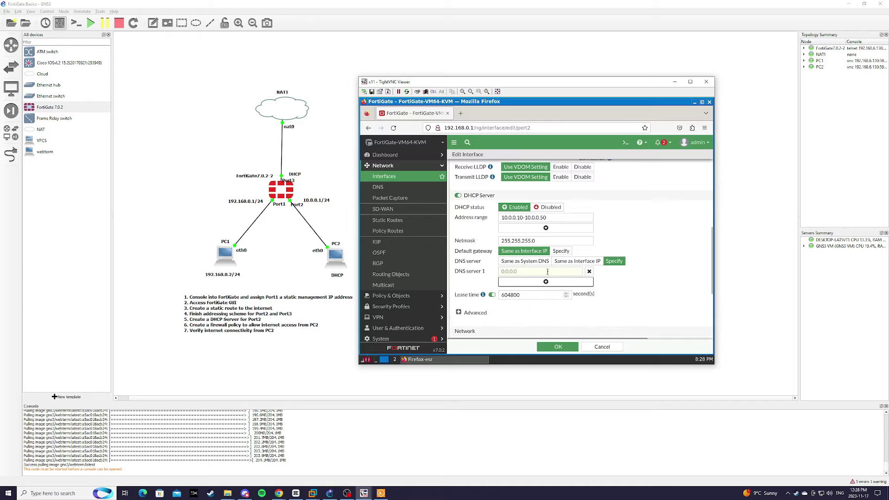
Step: Specify DNS server 8.8.8.8 for DHCP clients and save port2
{"action": "left_click", "coordinate": [543, 272]}
{"action": "type", "text": "8.8.8.8"}
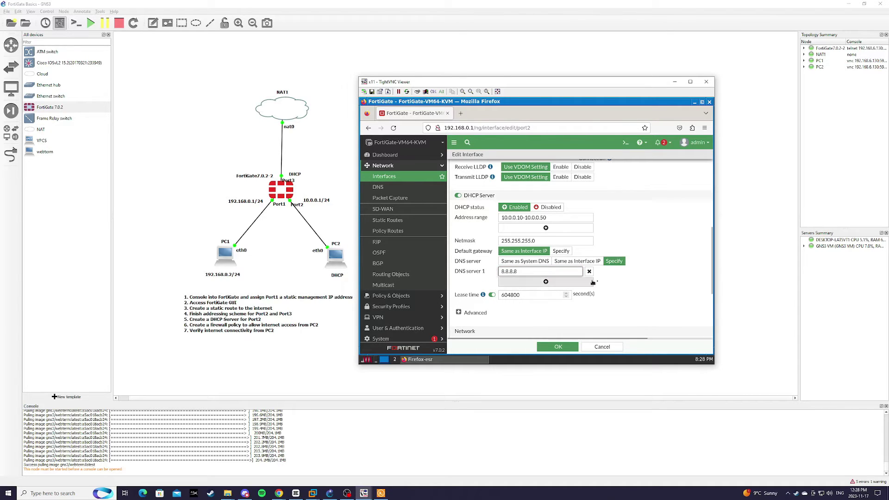
{"action": "scroll", "coordinate": [657, 283], "scroll_direction": "down", "scroll_amount": 3}
{"action": "scroll", "coordinate": [657, 283], "scroll_direction": "down", "scroll_amount": 1}
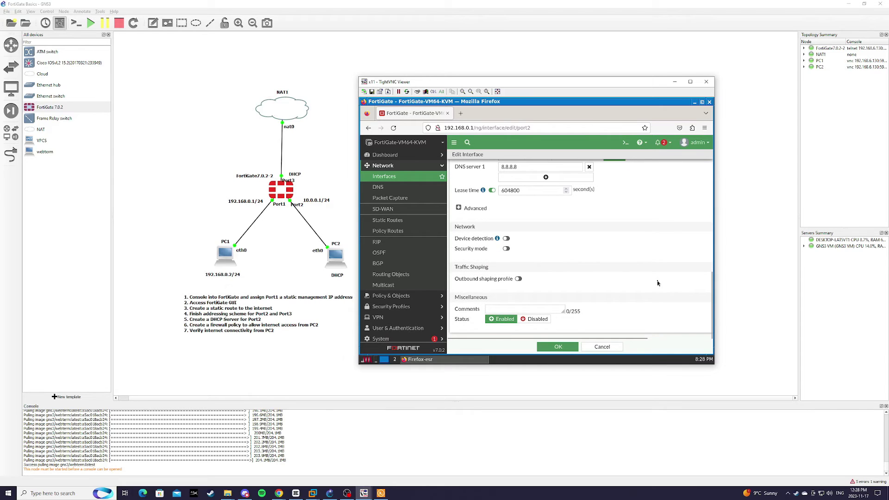
{"action": "left_click", "coordinate": [565, 350]}
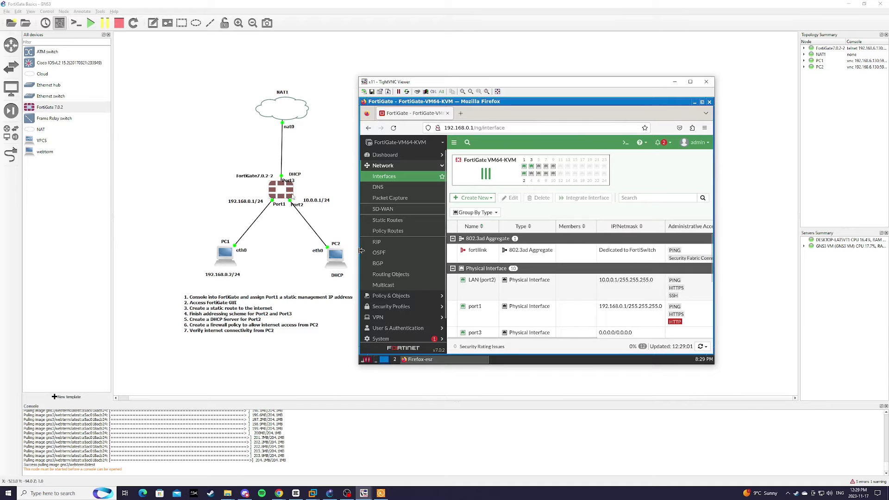
Step: Set port3 to DHCP addressing with alias WAN and allow PING access
{"action": "scroll", "coordinate": [542, 308], "scroll_direction": "down", "scroll_amount": 2}
{"action": "double_click", "coordinate": [529, 294]}
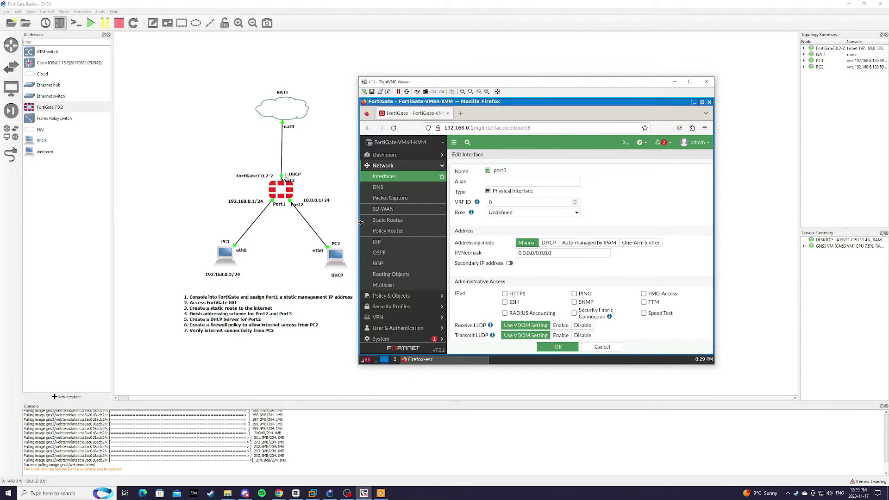
{"action": "left_click", "coordinate": [549, 242]}
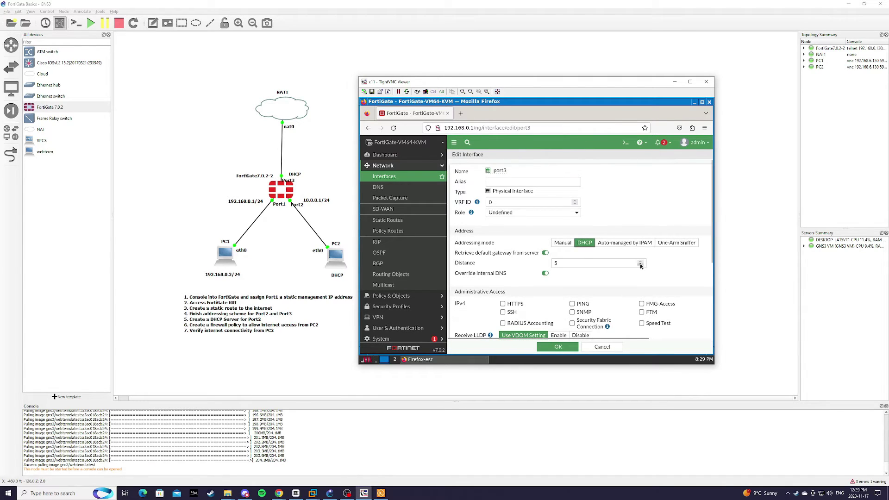
{"action": "left_click", "coordinate": [505, 183]}
{"action": "type", "text": "W"}
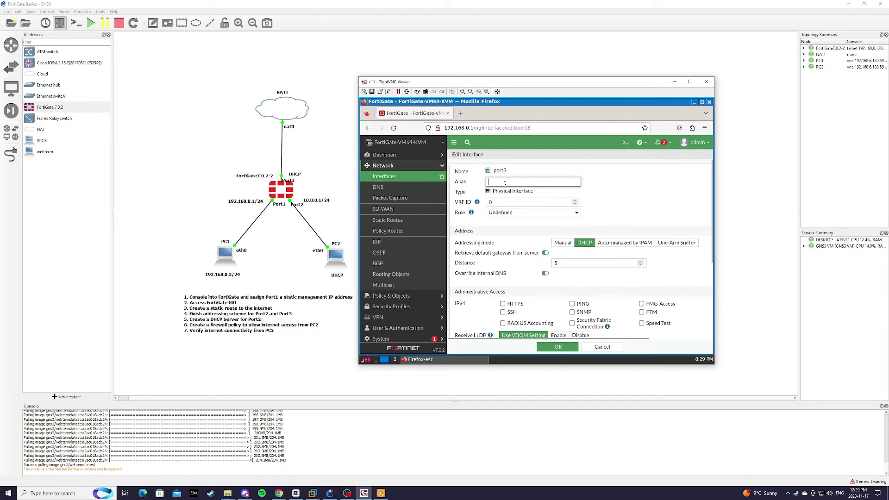
{"action": "type", "text": "AN"}
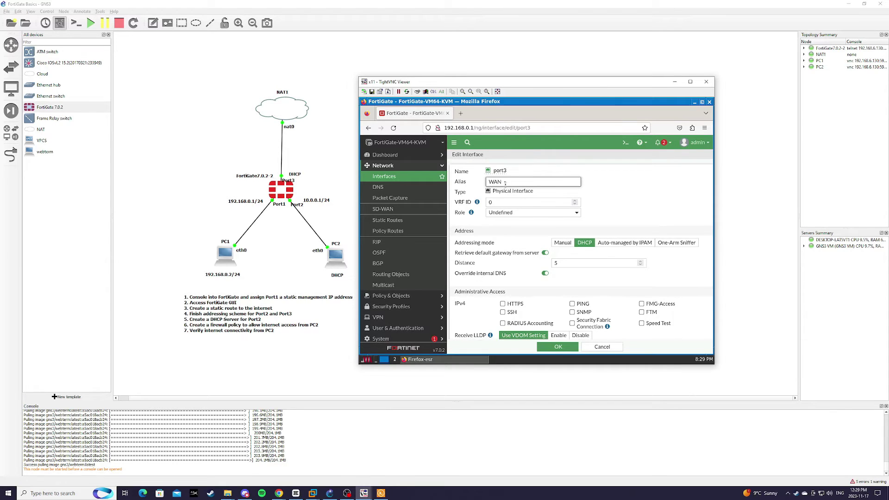
{"action": "scroll", "coordinate": [671, 289], "scroll_direction": "down", "scroll_amount": 2}
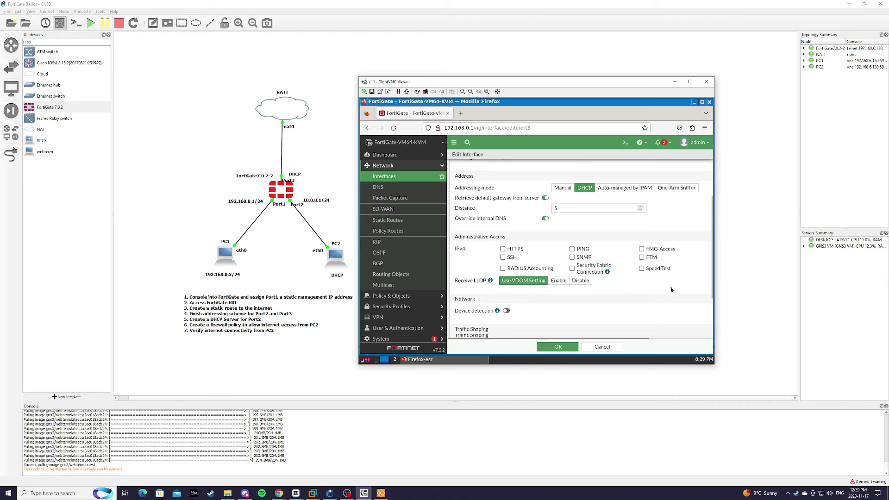
{"action": "scroll", "coordinate": [671, 289], "scroll_direction": "down", "scroll_amount": 2}
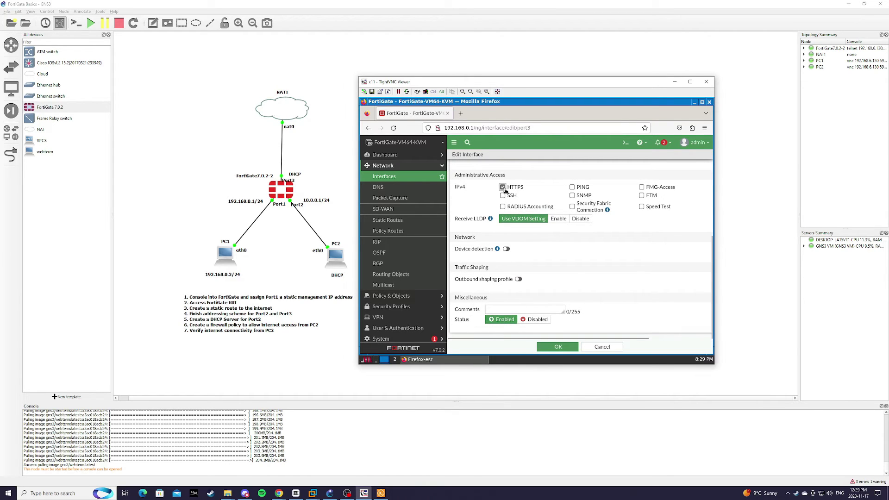
{"action": "left_click", "coordinate": [585, 187]}
{"action": "left_click", "coordinate": [558, 347]}
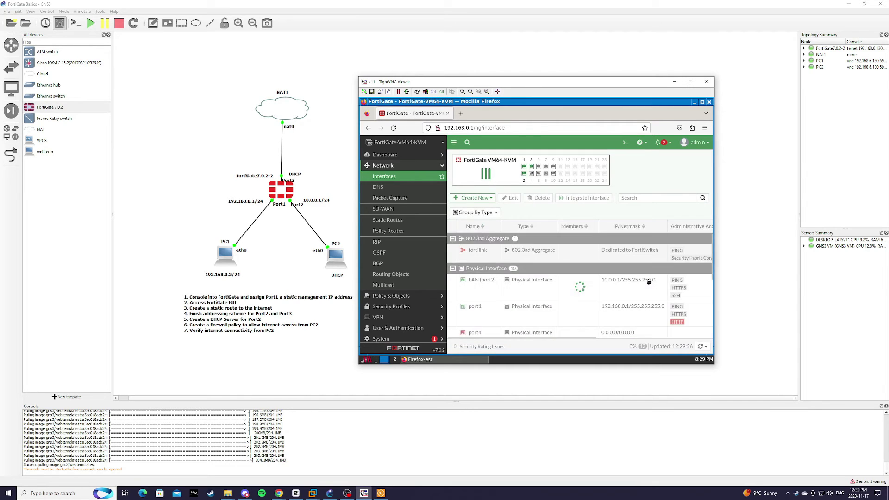
{"action": "scroll", "coordinate": [583, 303], "scroll_direction": "down", "scroll_amount": 3}
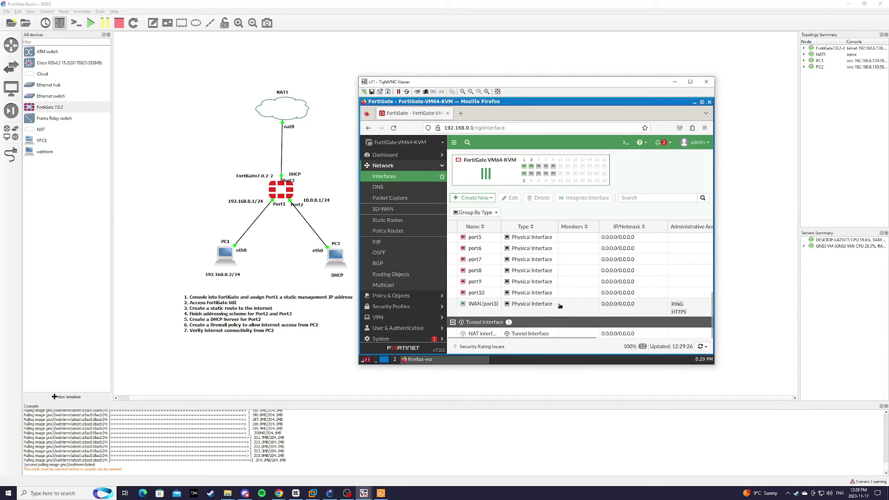
{"action": "double_click", "coordinate": [575, 309]}
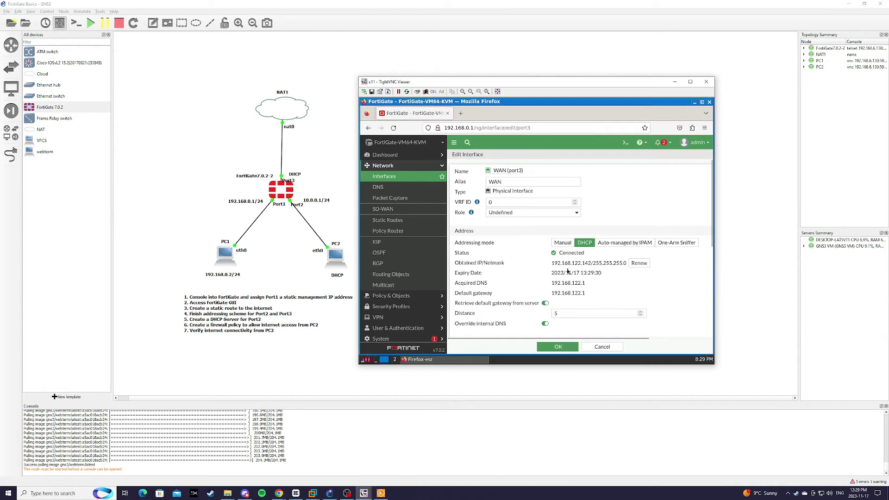
{"action": "left_click", "coordinate": [561, 347]}
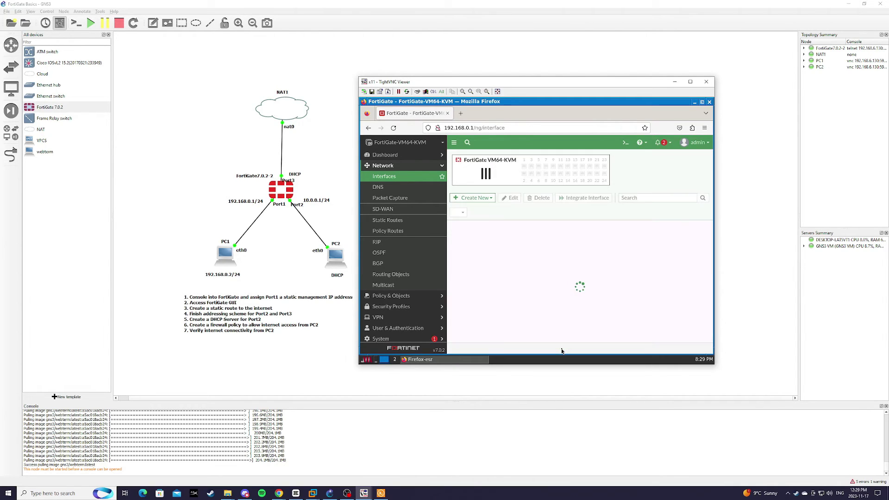
{"action": "scroll", "coordinate": [579, 313], "scroll_direction": "down", "scroll_amount": 2}
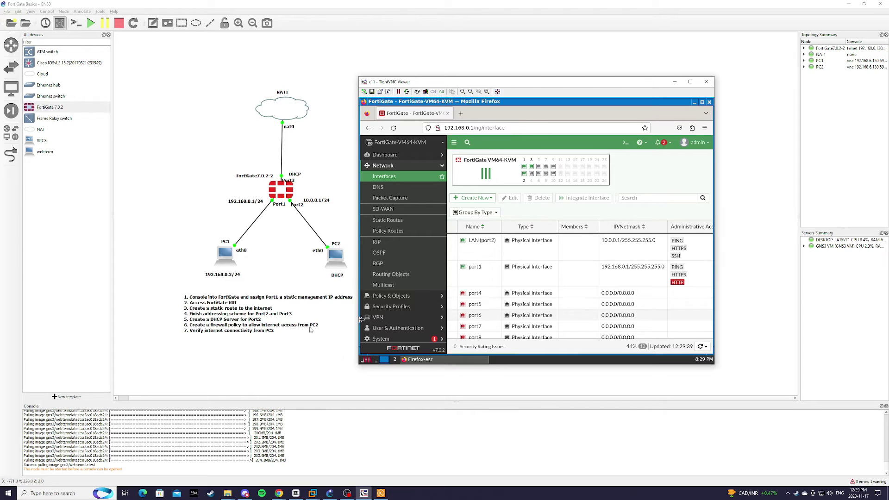
Step: Go to Policy & Objects > Firewall Policy and choose Create New
{"action": "left_click", "coordinate": [398, 297]}
{"action": "left_click", "coordinate": [406, 188]}
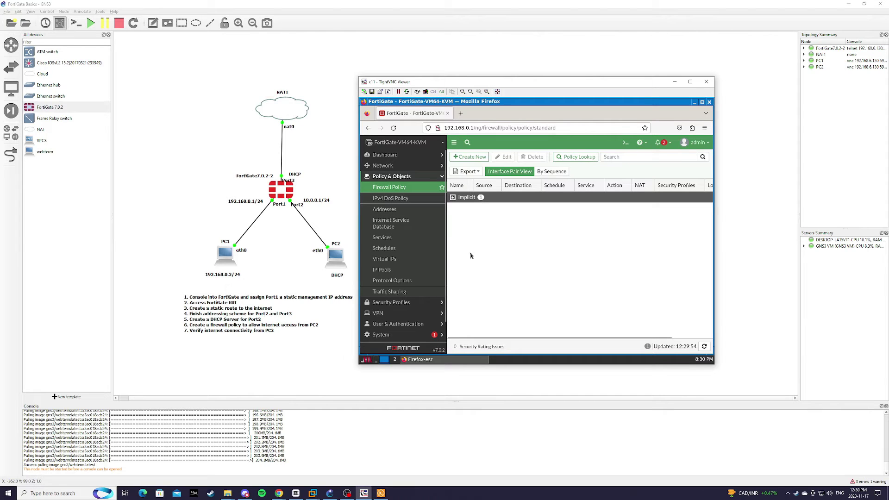
{"action": "left_click", "coordinate": [472, 157]}
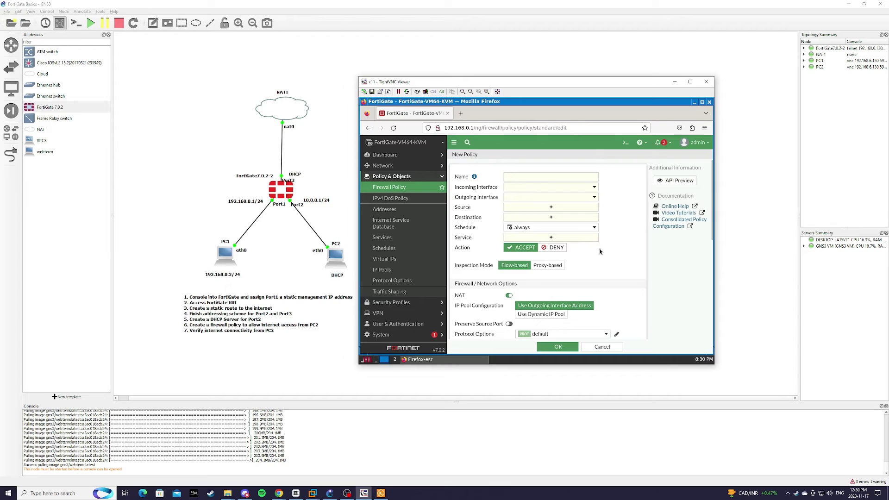
Step: Name the policy InternetAccessLANtoWAN, incoming LAN (port2), outgoing WAN (port3)
{"action": "left_click", "coordinate": [544, 177]}
{"action": "type", "text": "InternetAccess"}
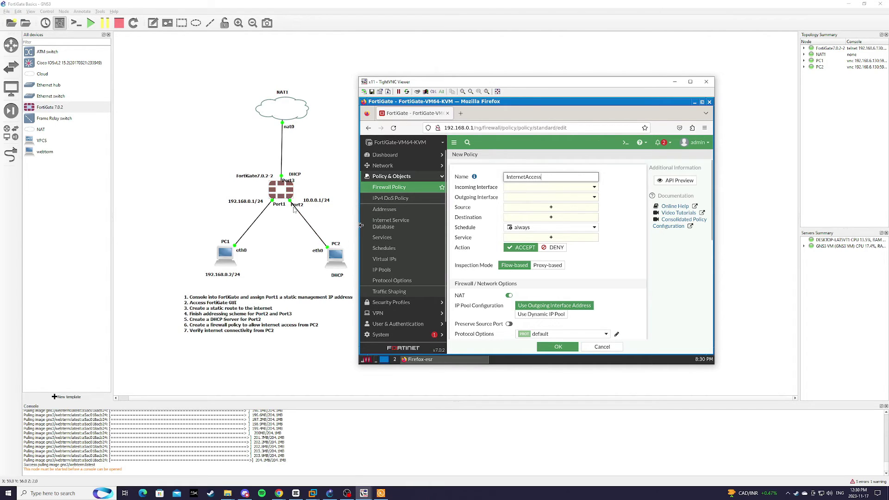
{"action": "left_click", "coordinate": [550, 187]}
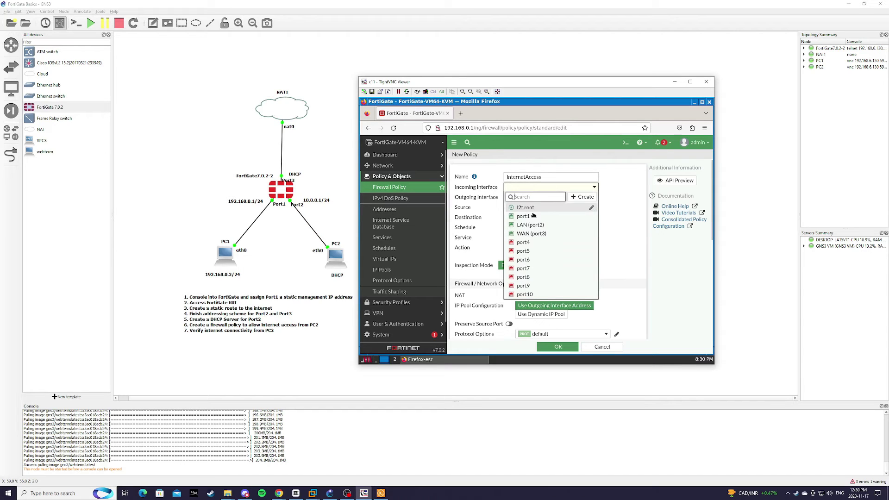
{"action": "left_click", "coordinate": [532, 227]}
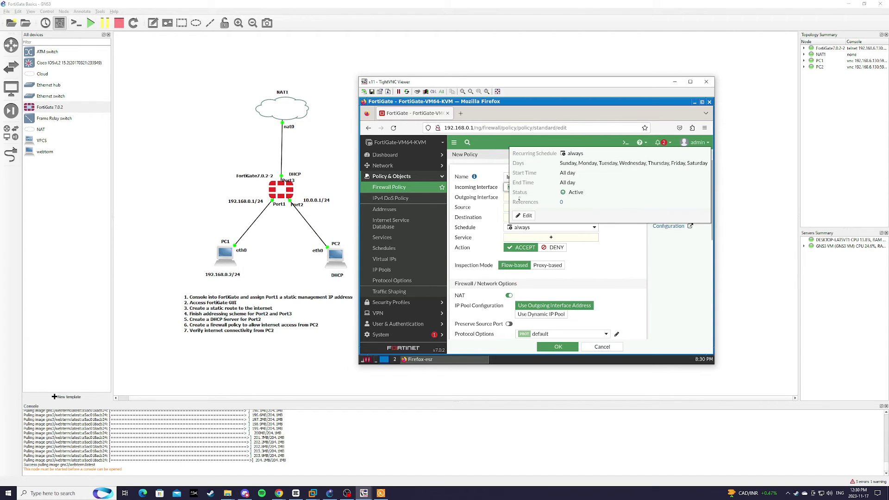
{"action": "left_click", "coordinate": [506, 199]}
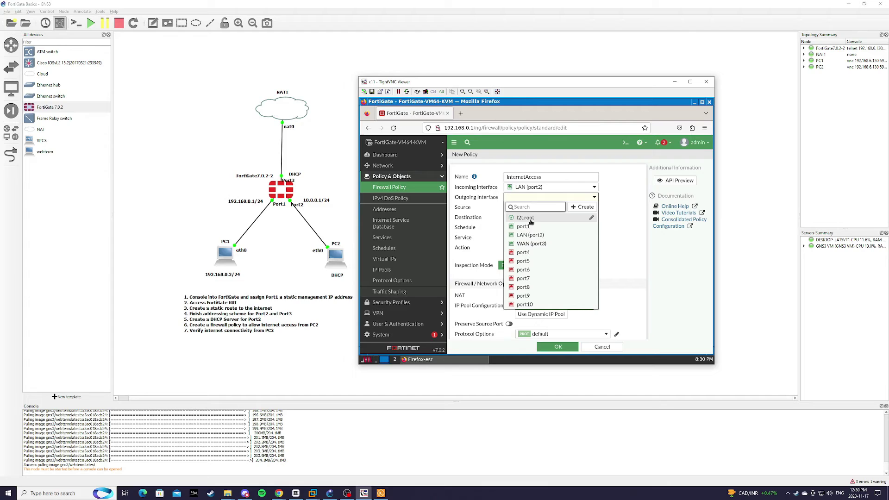
{"action": "left_click", "coordinate": [531, 244]}
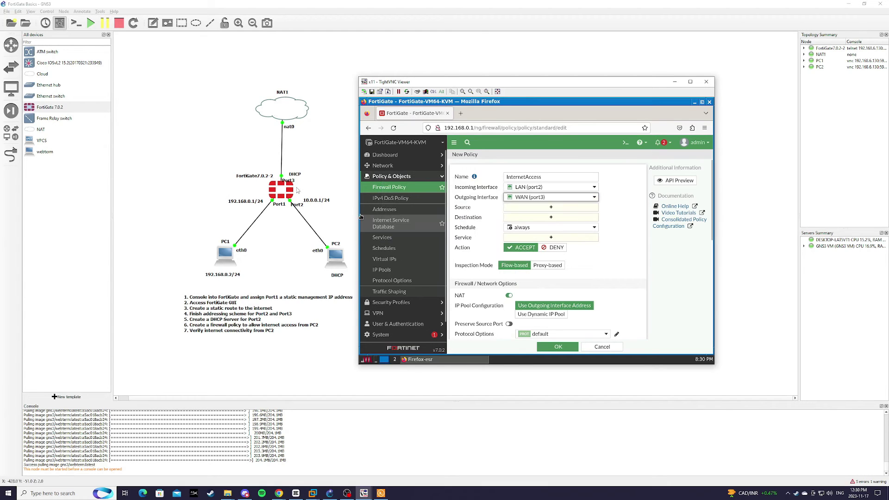
{"action": "left_click", "coordinate": [555, 176]}
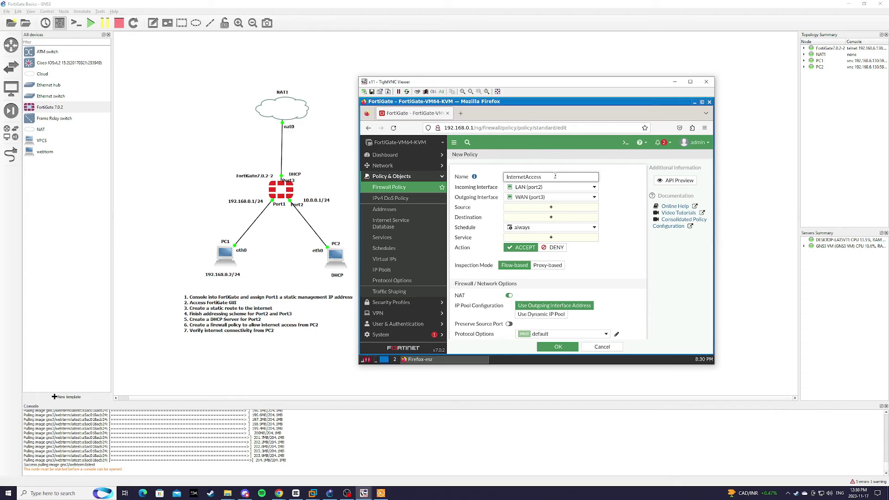
{"action": "type", "text": "LANtoWAN"}
{"action": "left_click", "coordinate": [620, 205]}
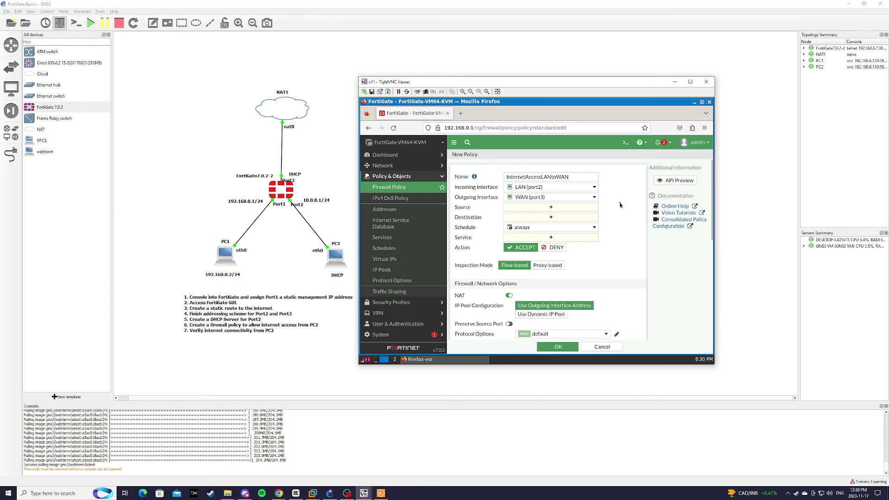
Step: Set the policy's source and destination addresses to all
{"action": "left_click", "coordinate": [542, 212]}
{"action": "left_click", "coordinate": [557, 212]}
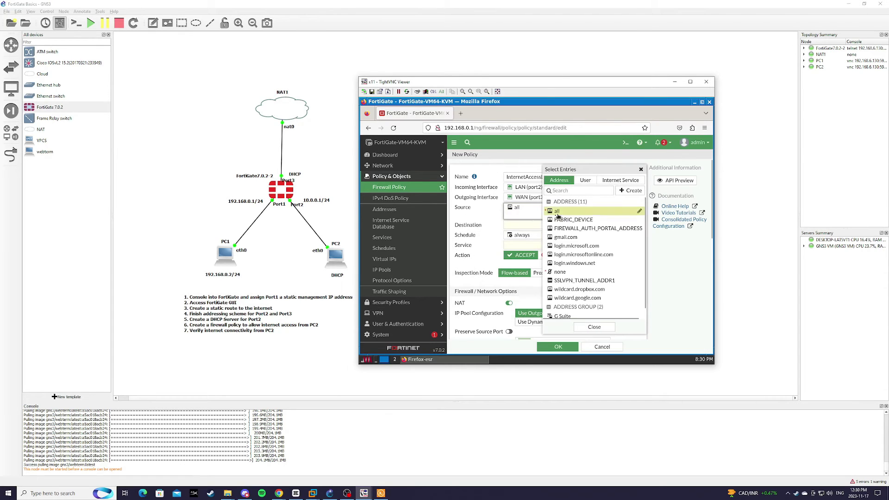
{"action": "left_click", "coordinate": [523, 225]}
{"action": "left_click", "coordinate": [560, 212]}
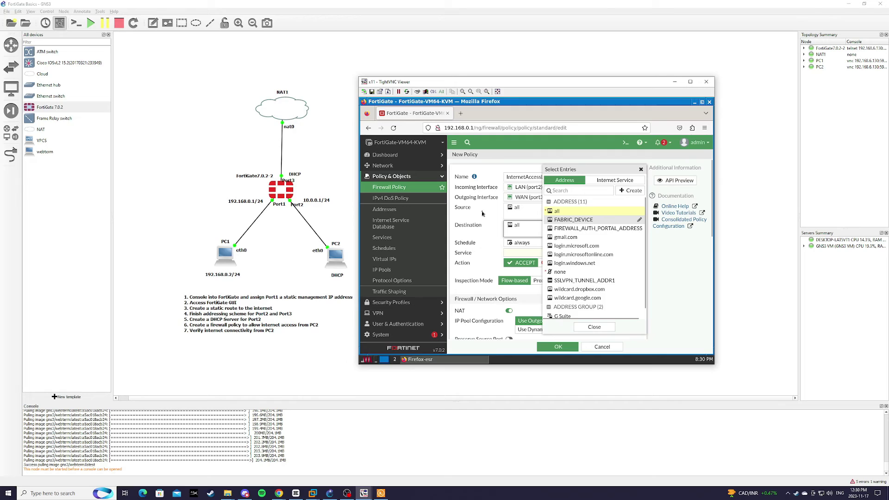
{"action": "left_click", "coordinate": [482, 213]}
Step: Allow HTTP, HTTPS and DNS services in the policy
{"action": "scroll", "coordinate": [633, 205], "scroll_direction": "down", "scroll_amount": 2}
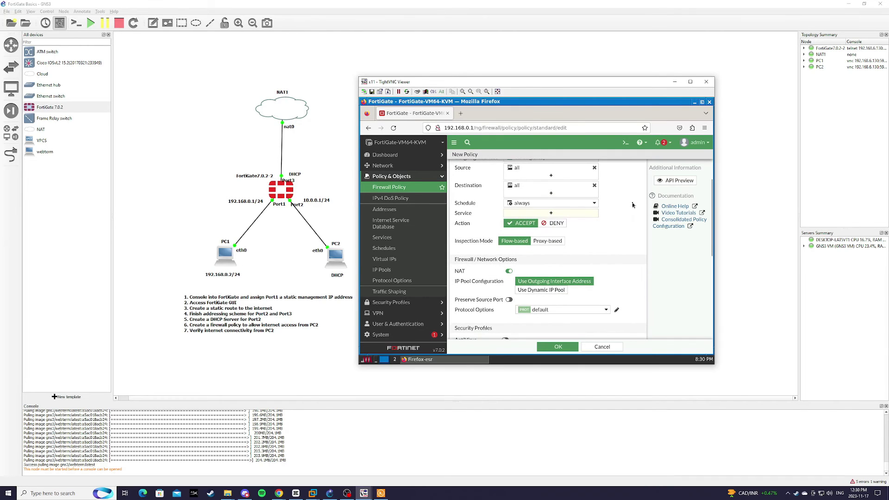
{"action": "left_click", "coordinate": [551, 214]}
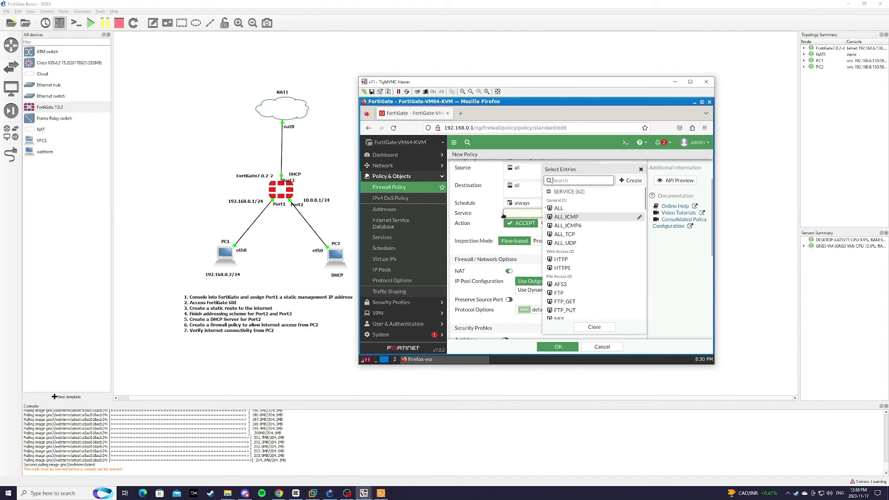
{"action": "left_click", "coordinate": [568, 260]}
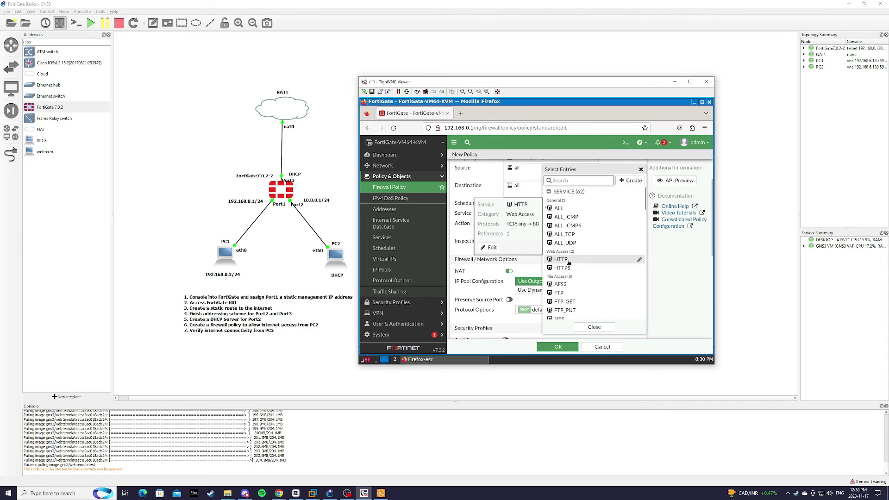
{"action": "left_click", "coordinate": [567, 268]}
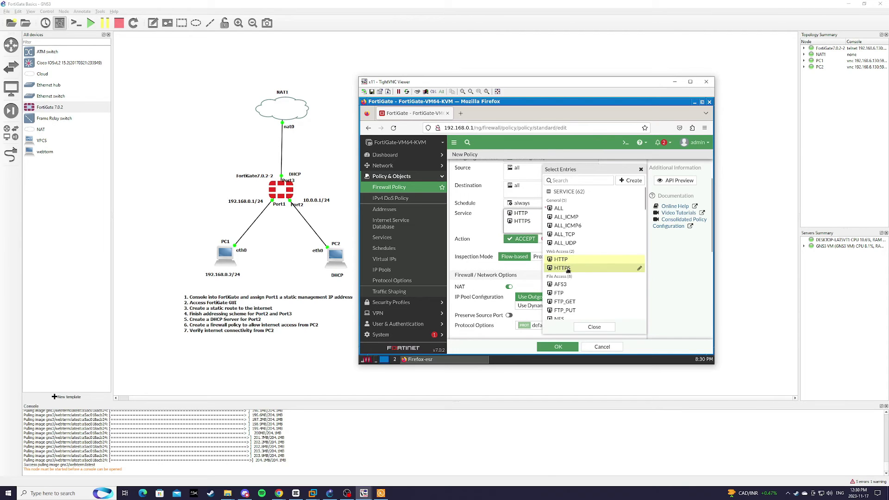
{"action": "left_click", "coordinate": [577, 181]}
{"action": "type", "text": "dns"}
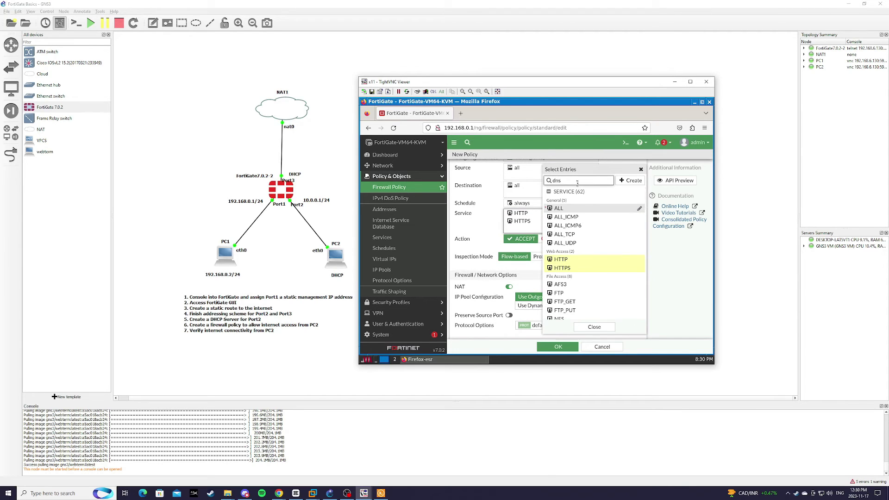
{"action": "left_click", "coordinate": [560, 209]}
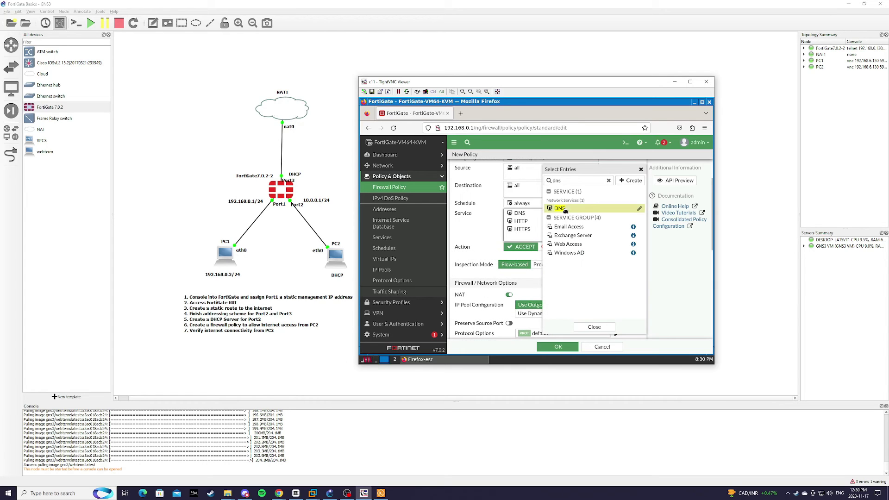
{"action": "left_click", "coordinate": [597, 330]}
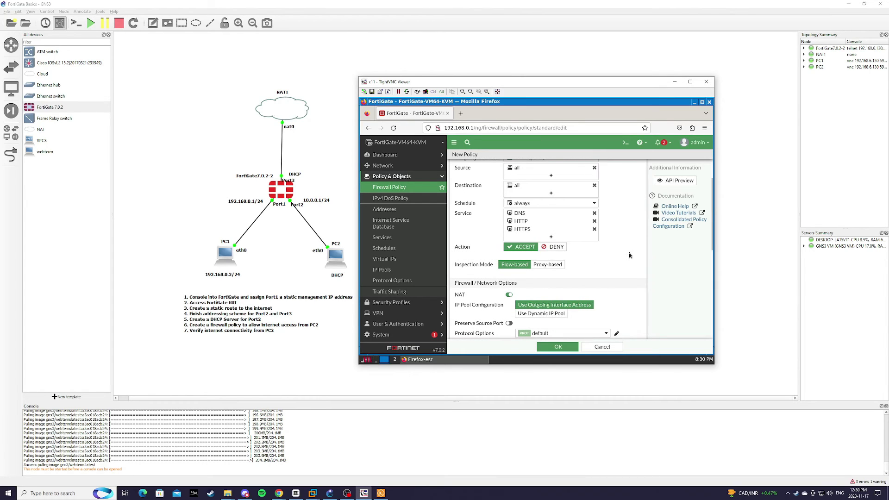
Step: Save the policy with NAT on and the policy left enabled
{"action": "scroll", "coordinate": [627, 259], "scroll_direction": "down", "scroll_amount": 2}
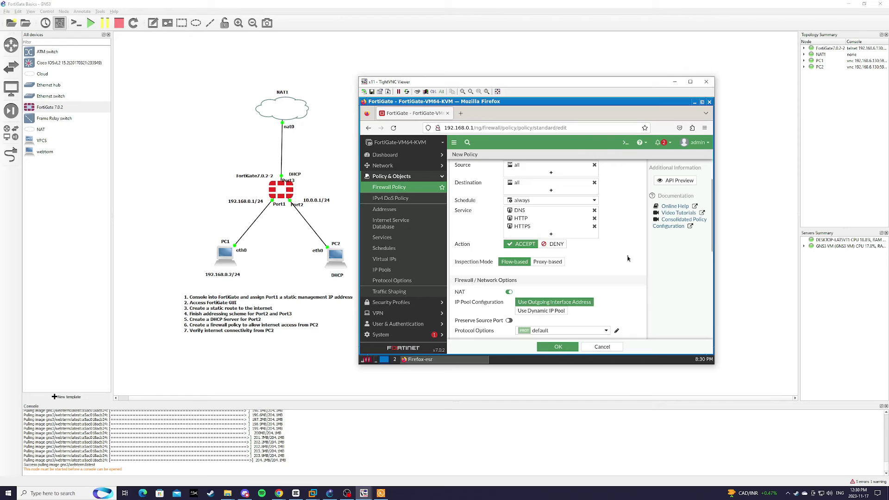
{"action": "scroll", "coordinate": [627, 258], "scroll_direction": "down", "scroll_amount": 1}
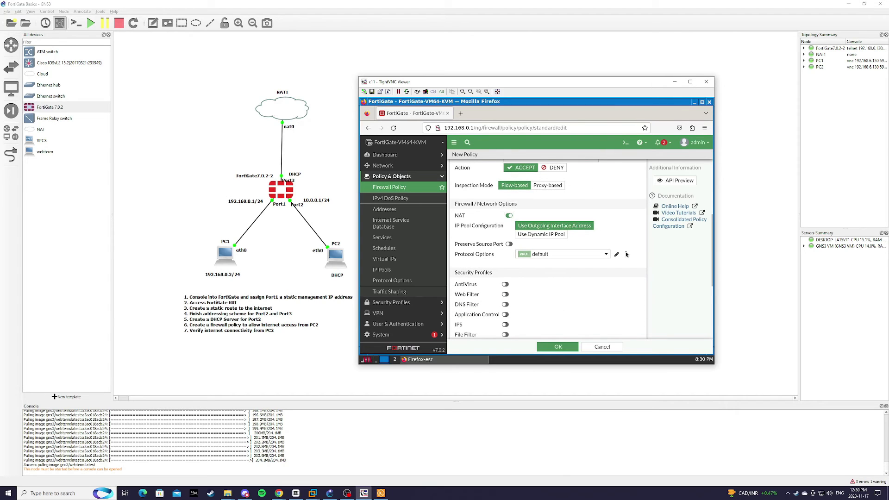
{"action": "scroll", "coordinate": [626, 255], "scroll_direction": "down", "scroll_amount": 2}
{"action": "scroll", "coordinate": [625, 255], "scroll_direction": "down", "scroll_amount": 1}
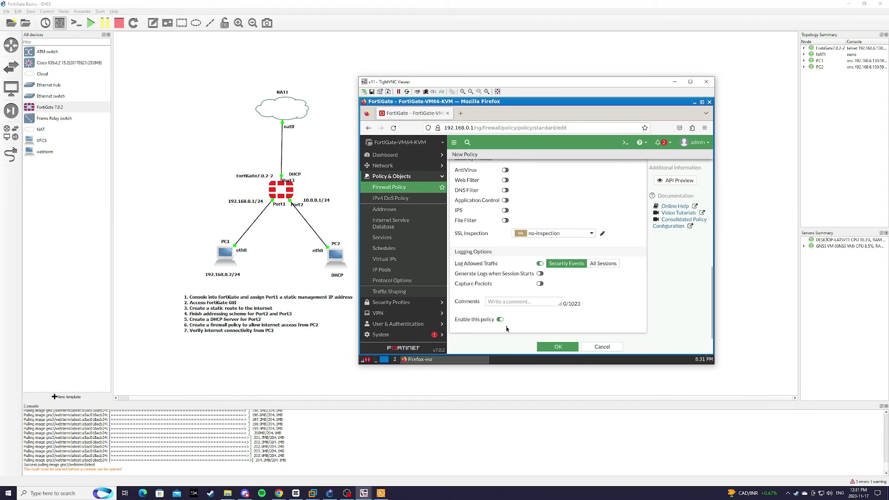
{"action": "left_click", "coordinate": [558, 346]}
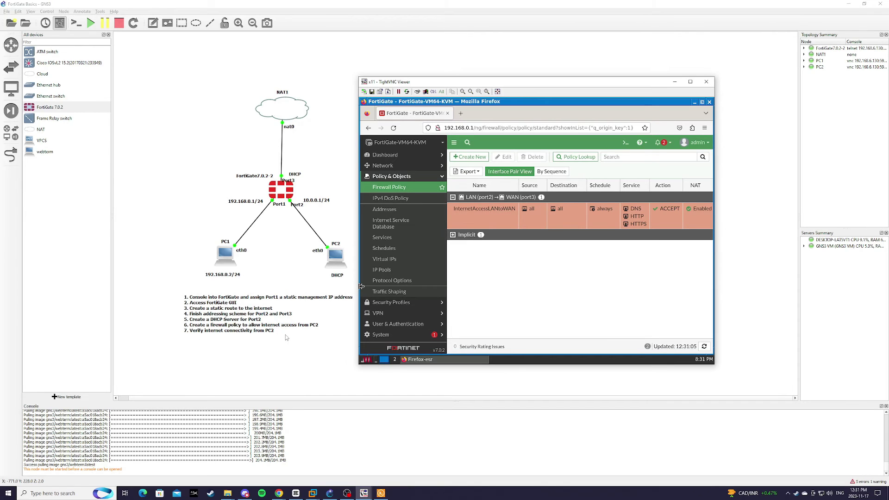
Step: Keep the eth0 DHCP lines in PC2's network configuration and save PC2's settings
{"action": "left_click", "coordinate": [339, 261]}
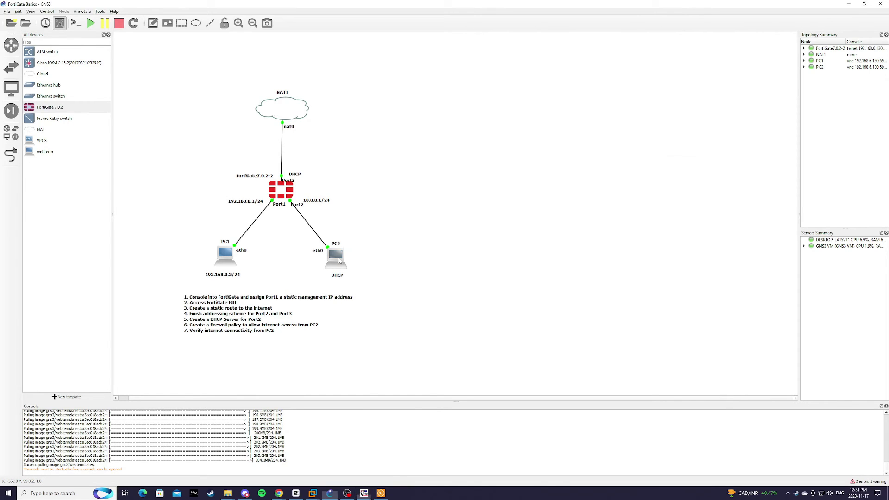
{"action": "right_click", "coordinate": [338, 259]}
{"action": "left_click", "coordinate": [361, 261]}
{"action": "left_click_drag", "start_coordinate": [443, 166], "coordinate": [490, 162]}
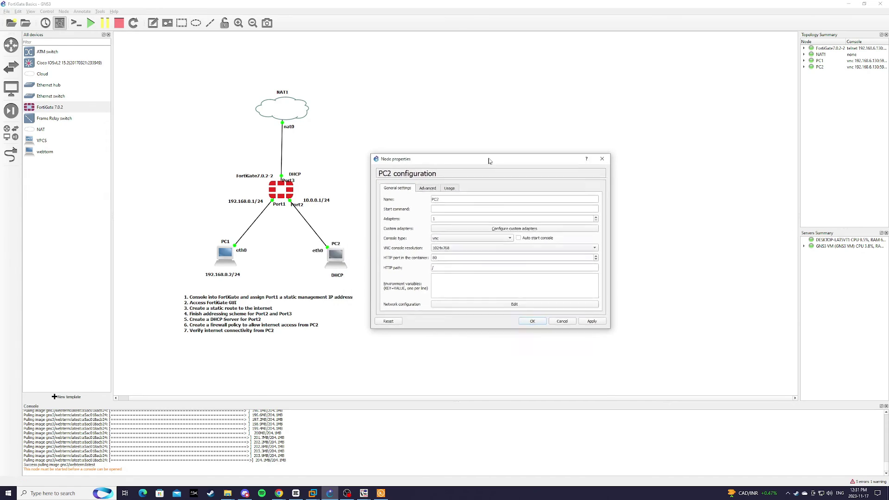
{"action": "left_click", "coordinate": [529, 305]}
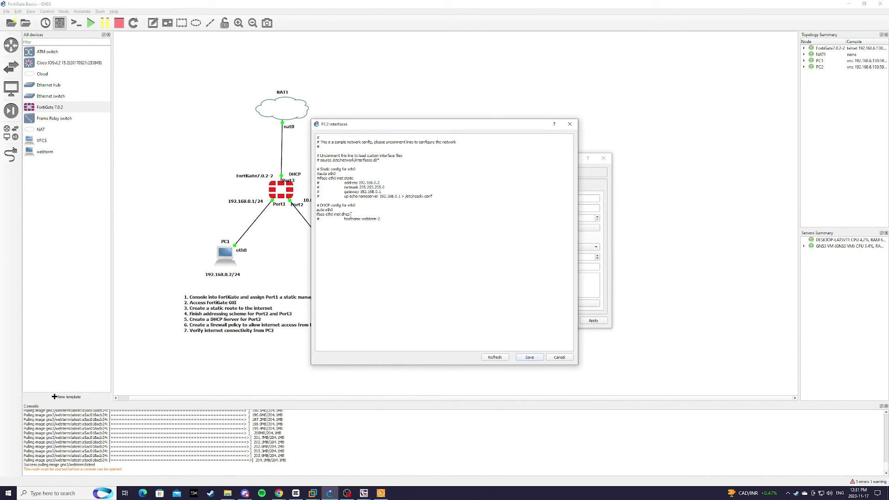
{"action": "left_click_drag", "start_coordinate": [350, 215], "coordinate": [317, 210]}
{"action": "left_click", "coordinate": [397, 220]}
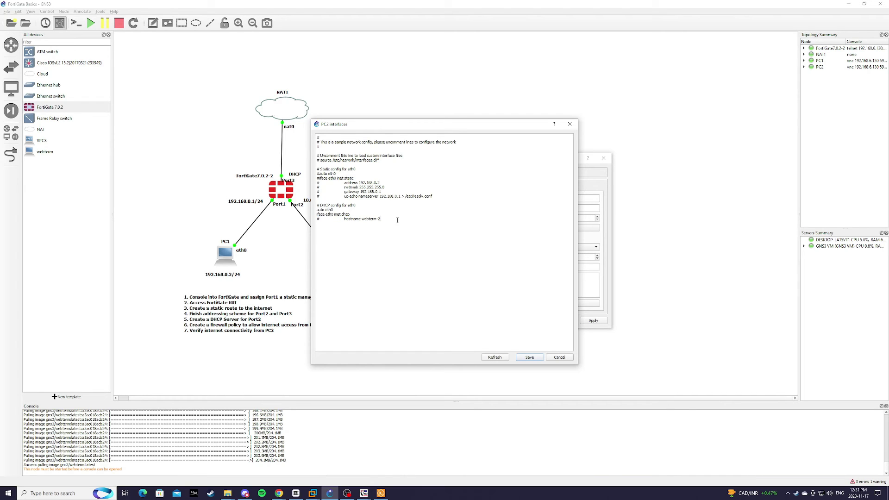
{"action": "left_click", "coordinate": [529, 357]}
{"action": "left_click", "coordinate": [526, 322]}
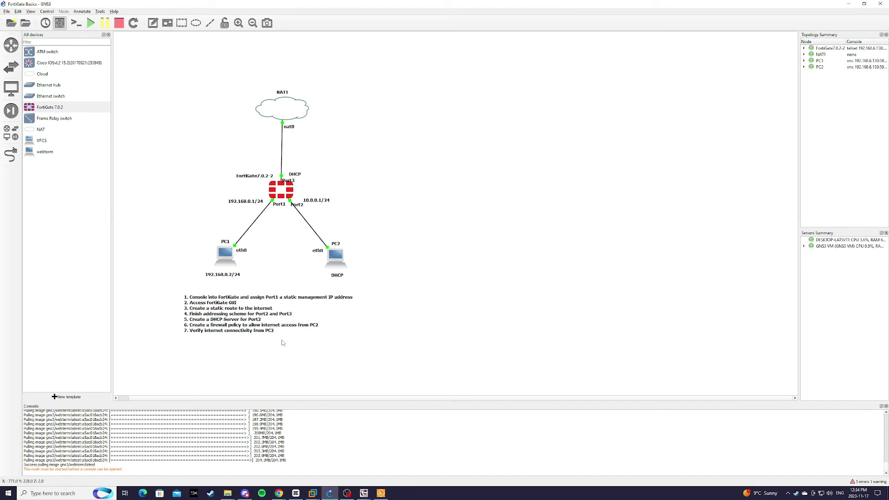
Step: Open PC2's desktop console and move its window aside to reveal the topology
{"action": "right_click", "coordinate": [337, 264]}
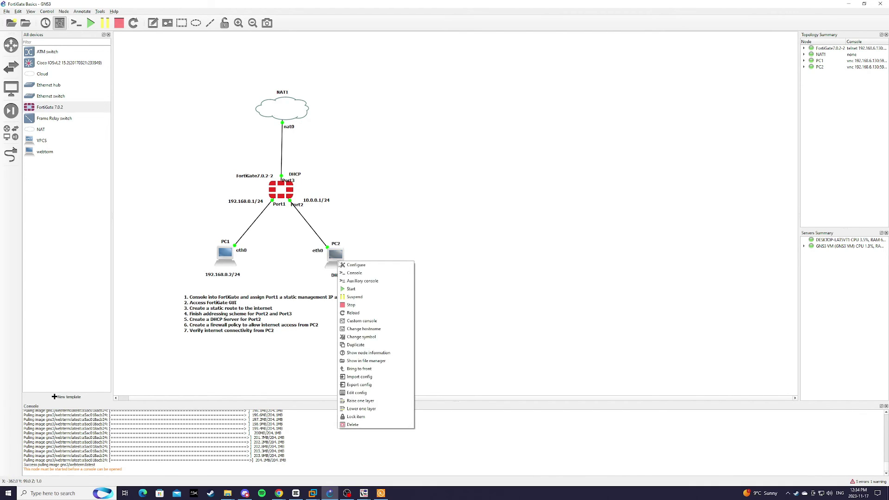
{"action": "left_click", "coordinate": [358, 273]}
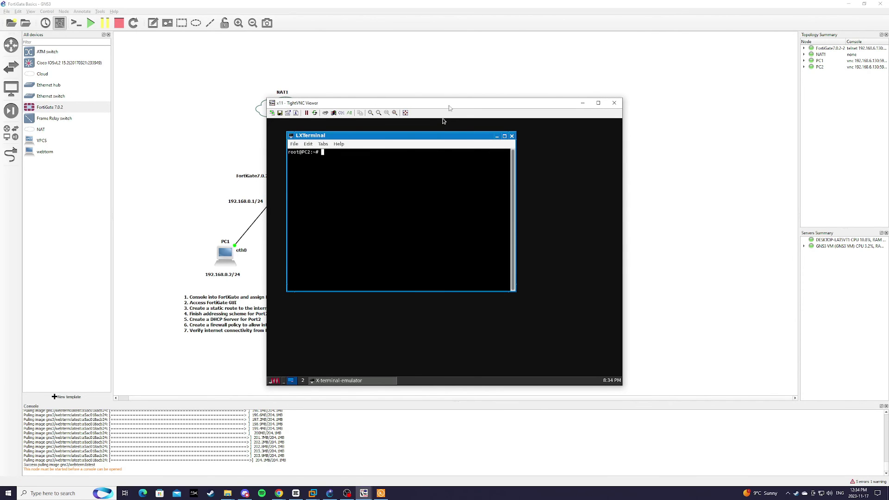
{"action": "left_click_drag", "start_coordinate": [450, 105], "coordinate": [544, 118]}
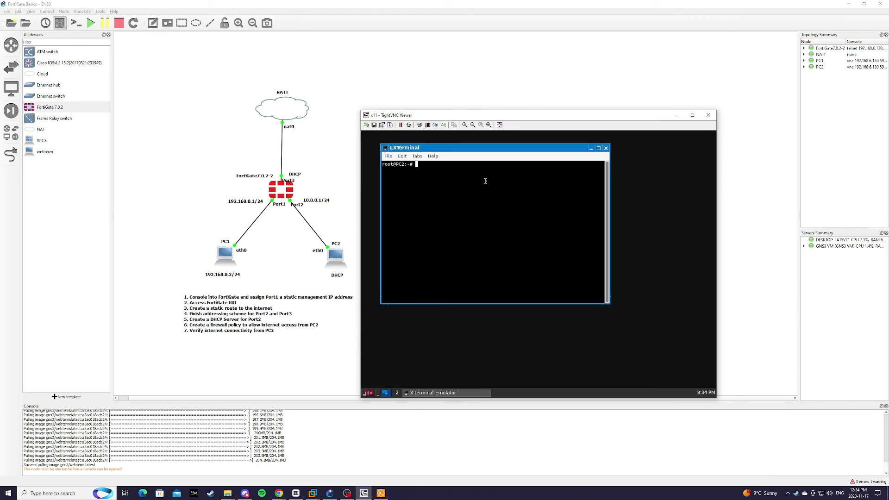
Step: Run ifconfig to confirm eth0 leased 10.0.0.10/24, then minimise the terminal
{"action": "type", "text": "ifconfig"}
{"action": "key", "text": "Return"}
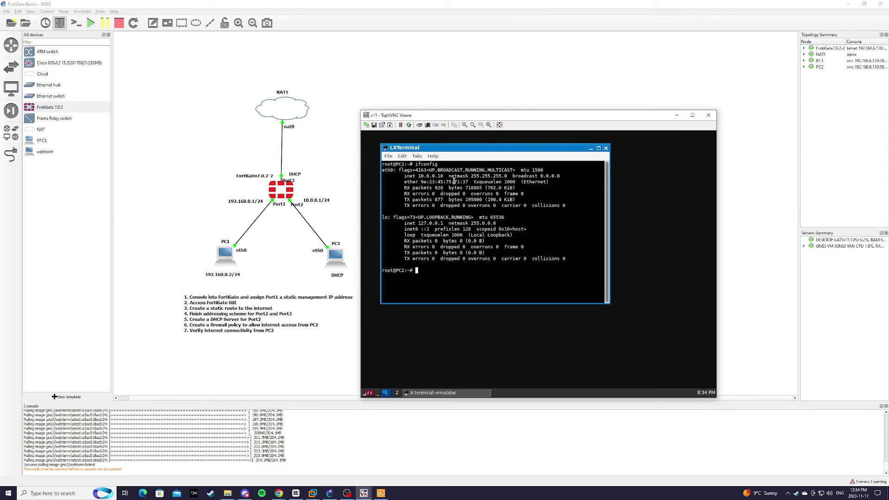
{"action": "left_click_drag", "start_coordinate": [444, 177], "coordinate": [417, 178]}
{"action": "left_click", "coordinate": [396, 393]}
{"action": "right_click", "coordinate": [417, 286]}
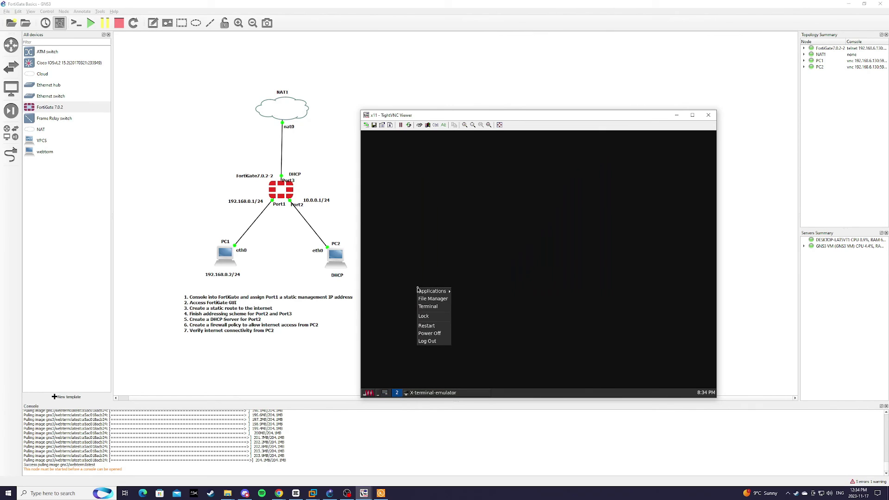
{"action": "left_click", "coordinate": [466, 295]}
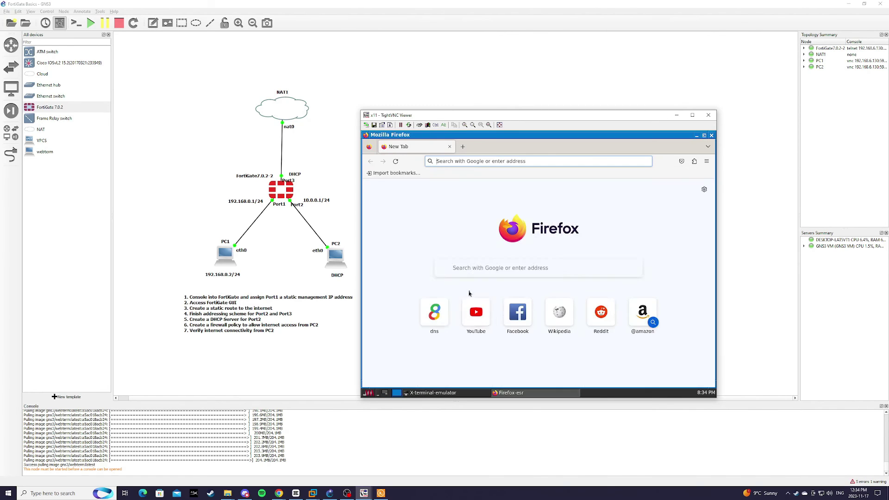
{"action": "left_click", "coordinate": [483, 161]}
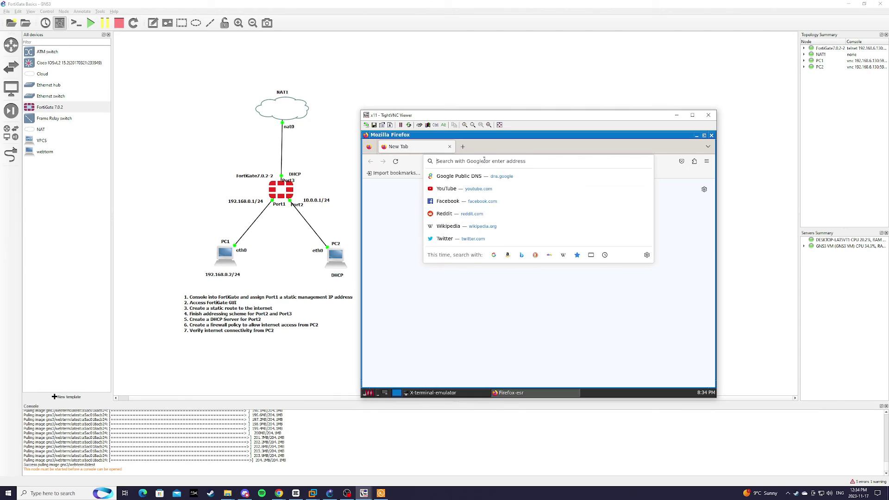
{"action": "type", "text": "www.google."}
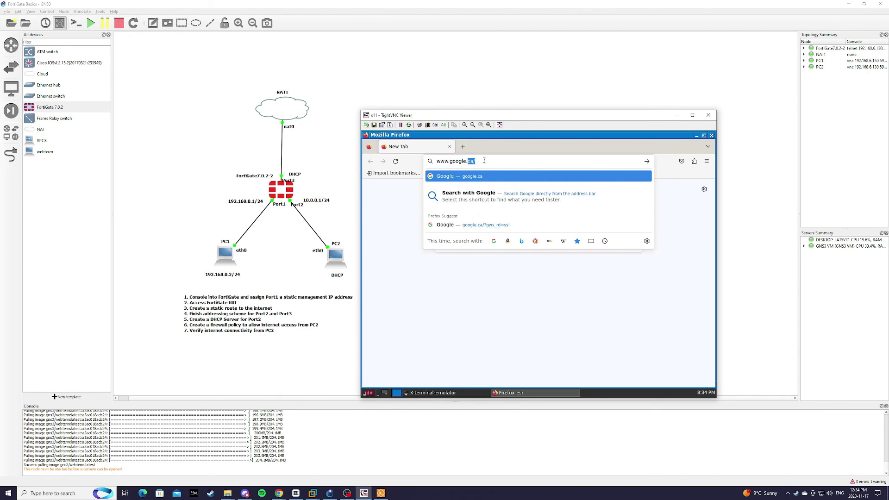
{"action": "type", "text": "ca"}
{"action": "key", "text": "Return"}
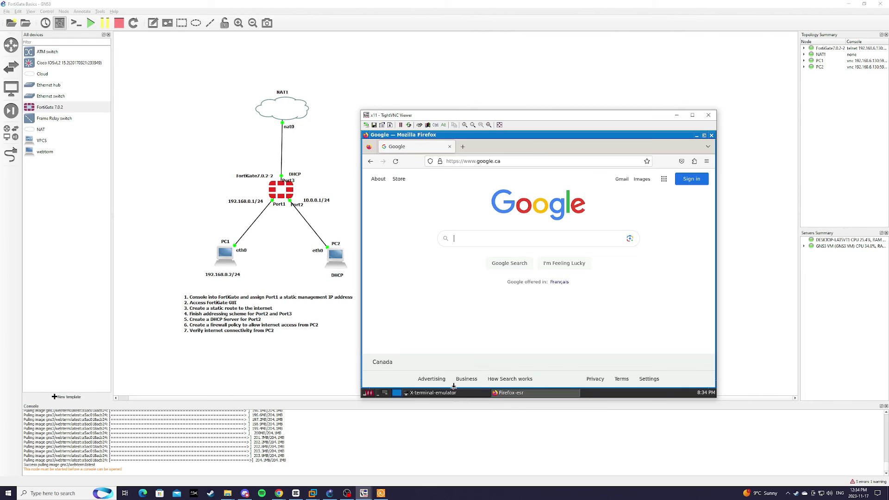
Step: Switch between PC2's terminal and the Google browser window, ending on the terminal
{"action": "left_click", "coordinate": [439, 393]}
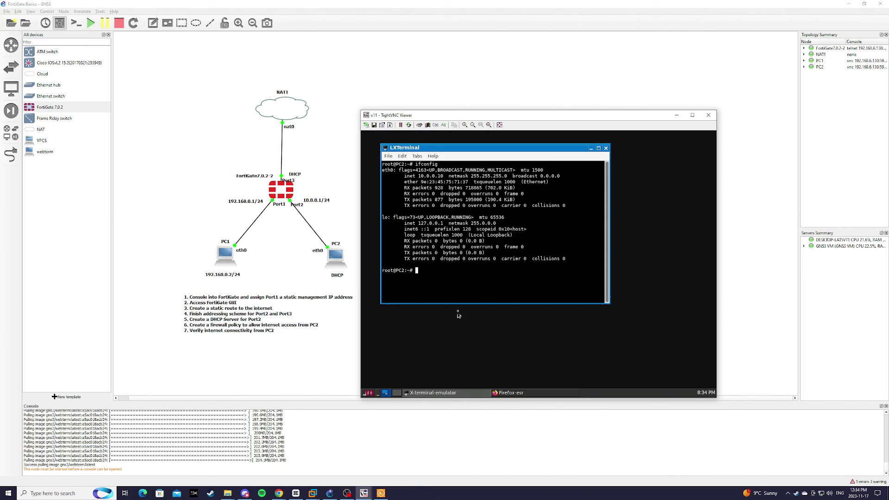
{"action": "left_click", "coordinate": [523, 393]}
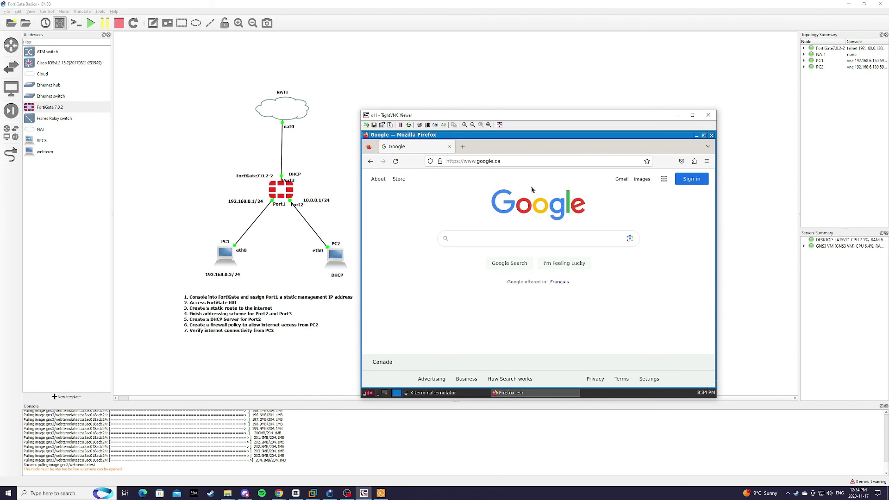
{"action": "left_click", "coordinate": [449, 393]}
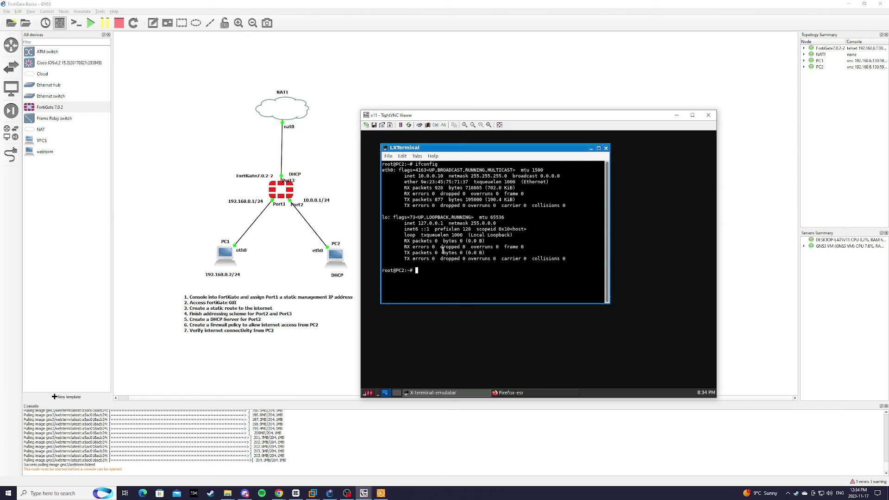
{"action": "type", "text": "ping www.google.ca"}
{"action": "key", "text": "Return"}
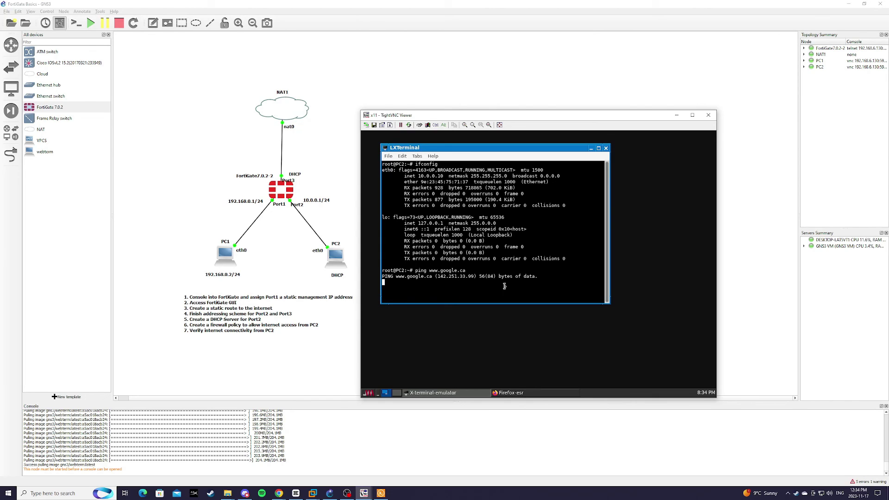
{"action": "key", "text": "ctrl+c"}
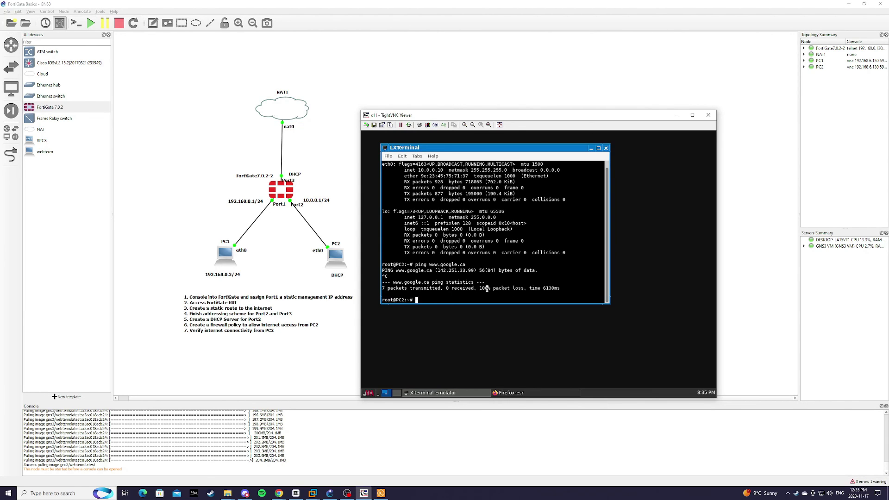
{"action": "type", "text": "ping 8.8.8.8"}
{"action": "key", "text": "Return"}
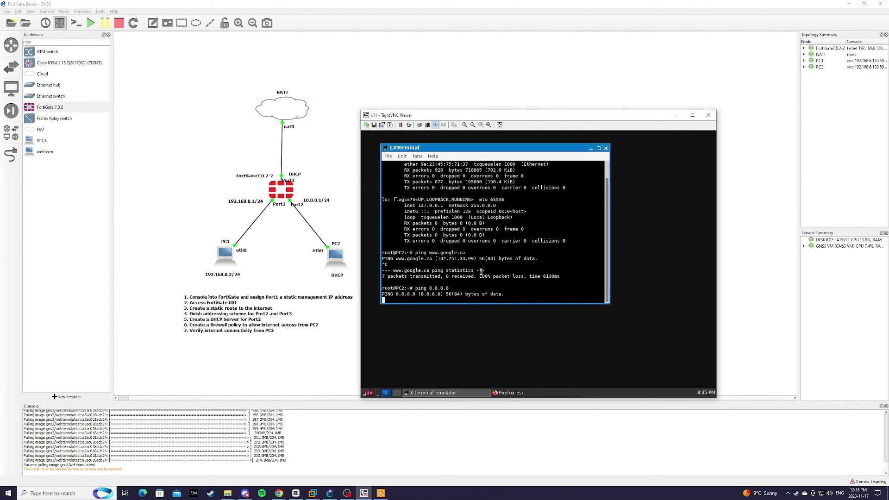
{"action": "key", "text": "ctrl+c"}
Step: Bring Firefox back and load youtube.com in a new tab beside the Google tab
{"action": "left_click", "coordinate": [511, 393]}
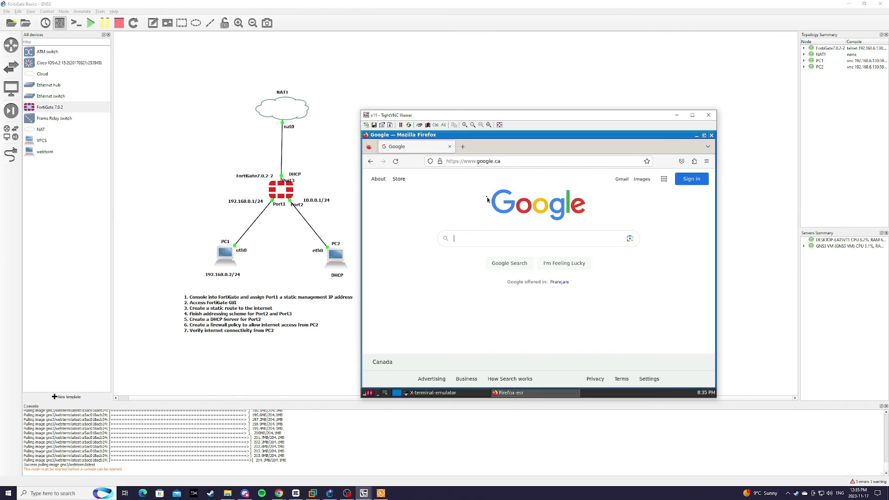
{"action": "left_click", "coordinate": [466, 151]}
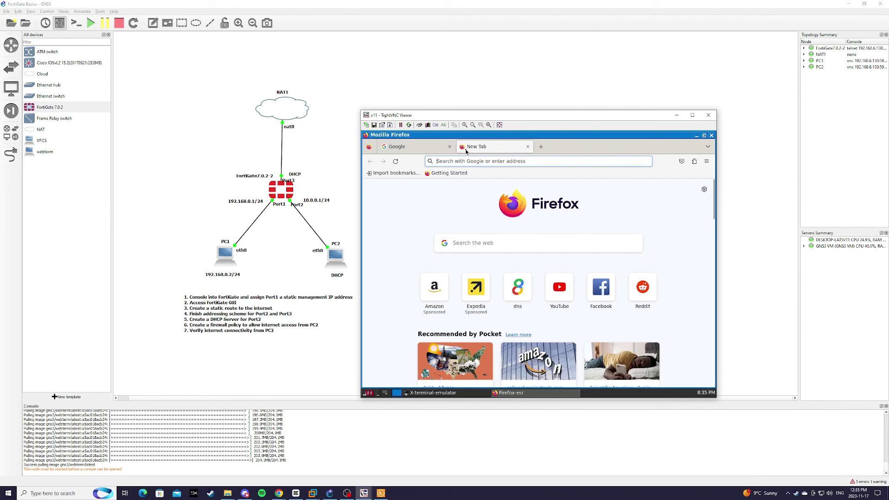
{"action": "type", "text": "youtube."}
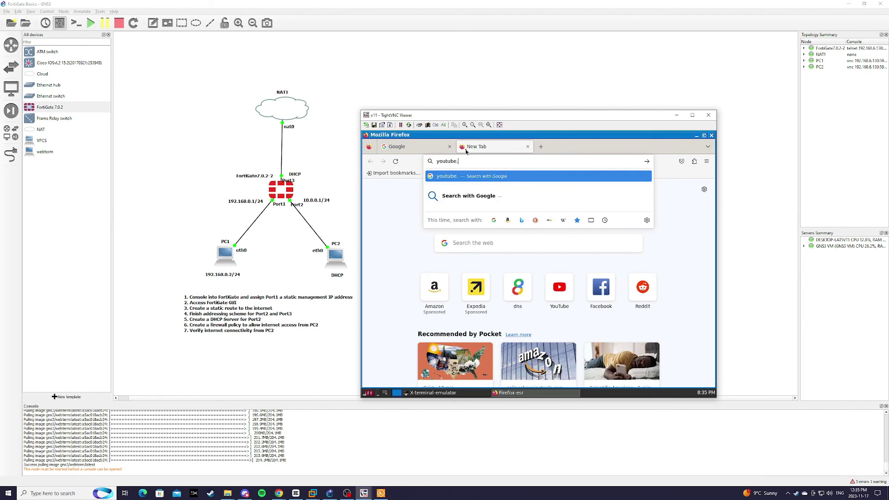
{"action": "type", "text": "com"}
{"action": "key", "text": "Return"}
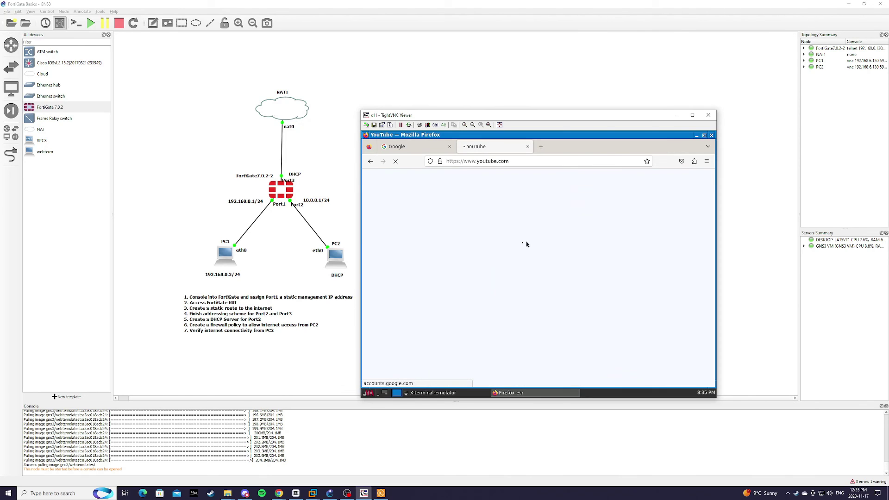